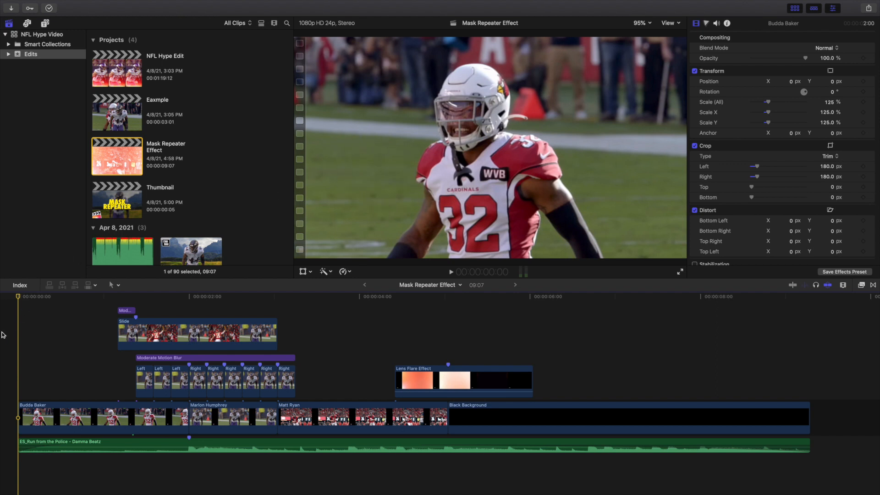
Play the Mask Repeater Effect project from its beginning, and replay the section starting near the Slide clip's start.
key(space)
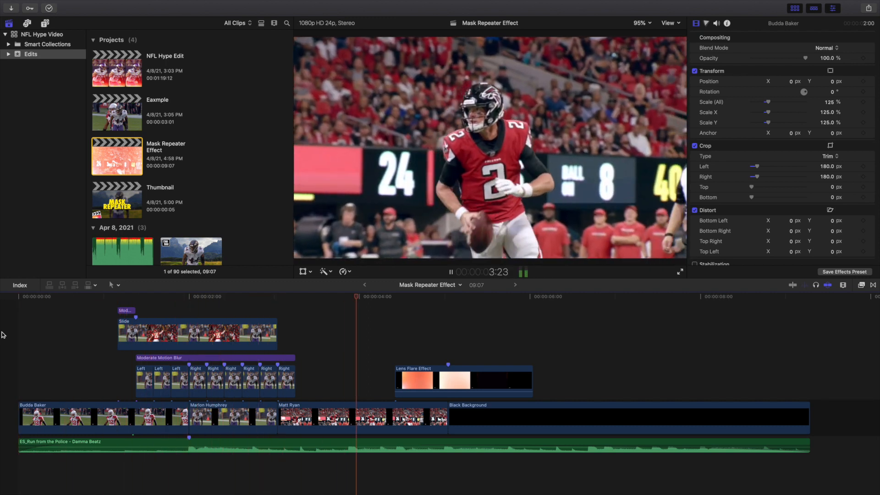
key(Home)
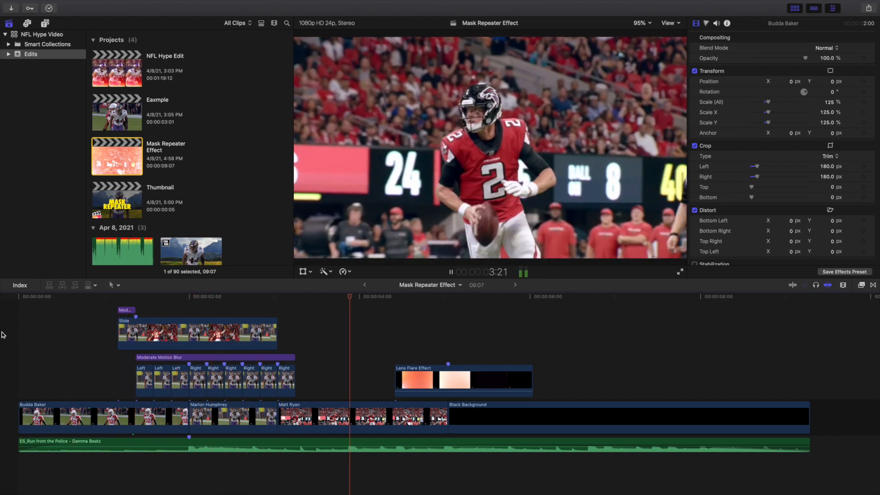
key(space)
key(Home)
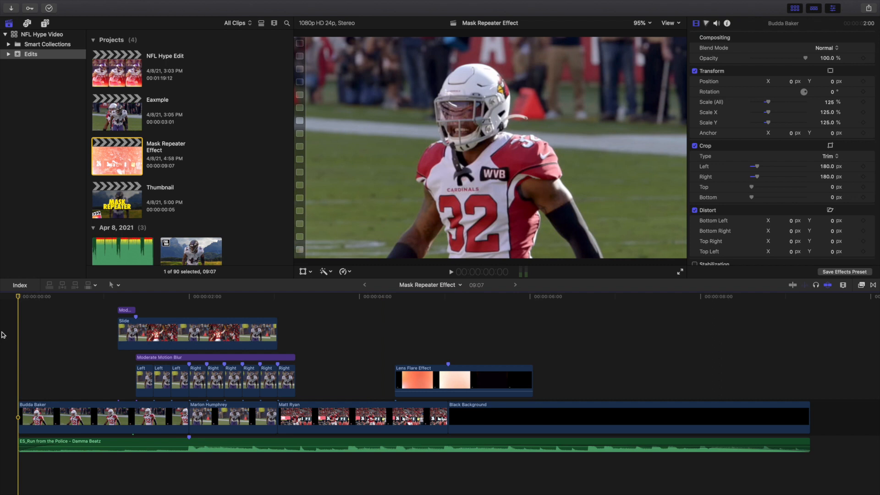
click(153, 315)
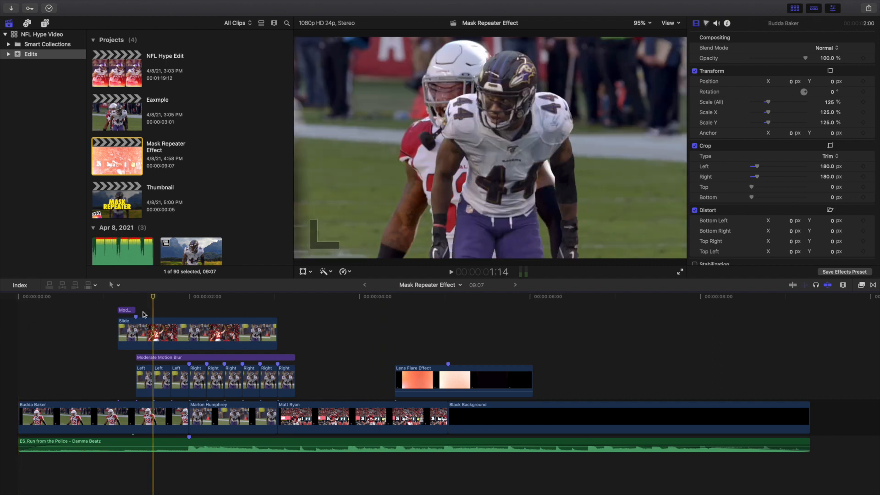
key(space)
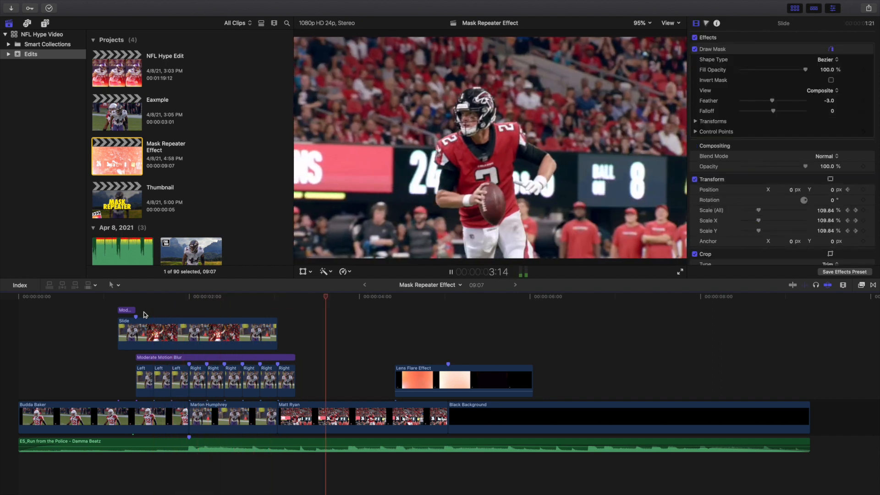
click(144, 314)
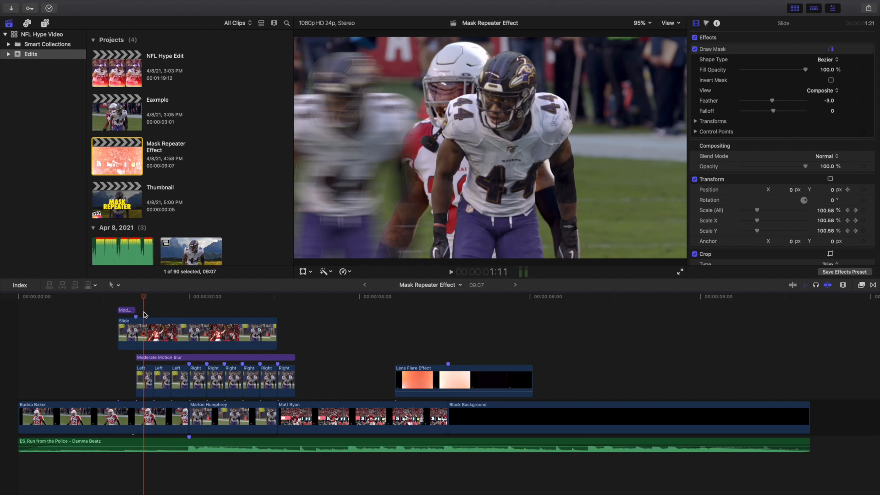
key(space)
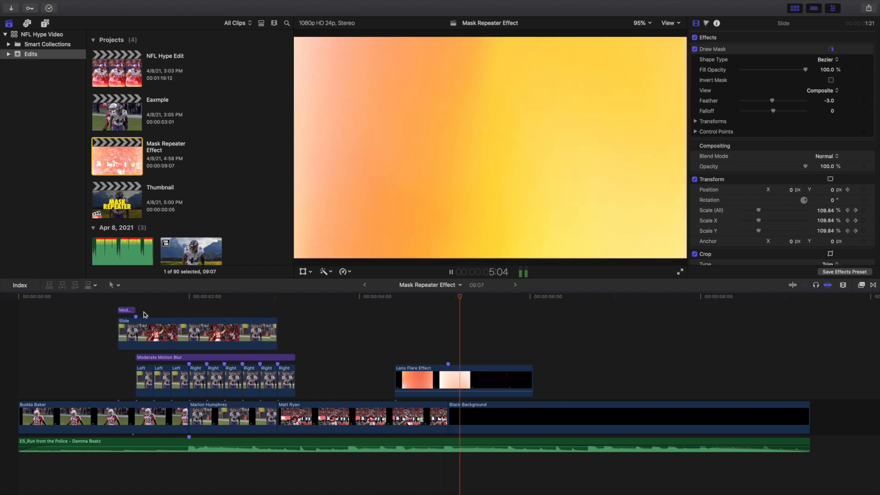
key(space)
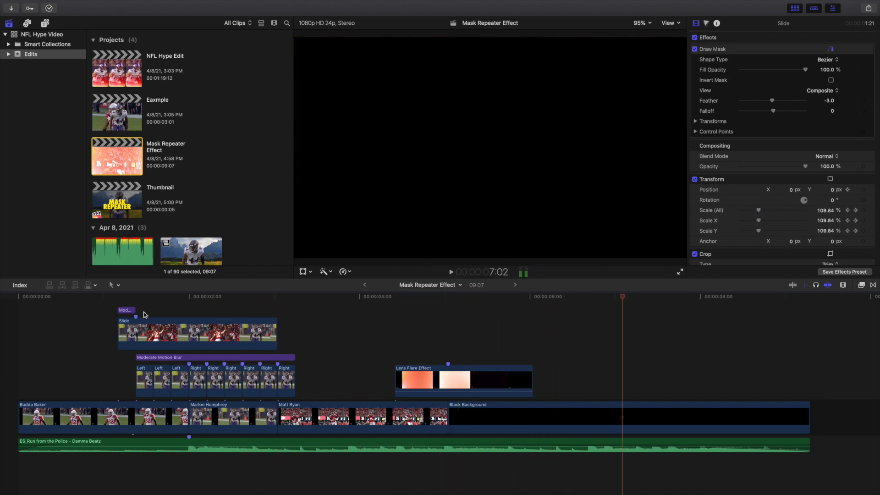
click(144, 312)
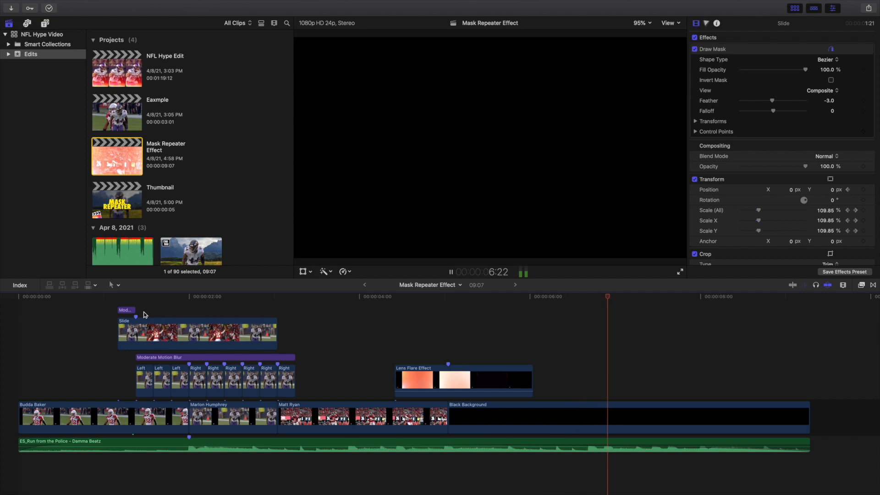
key(space)
Select the Slide clip at 2:00 and display its Draw Mask outline in the viewer.
click(191, 310)
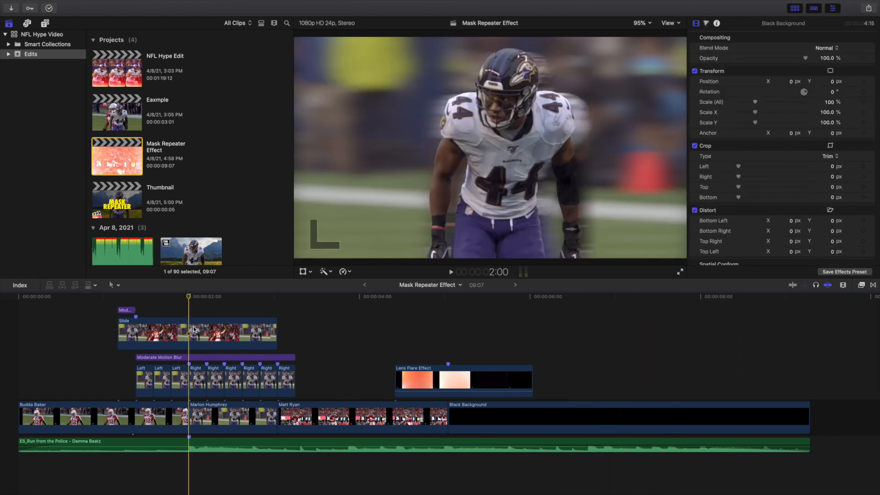
click(193, 329)
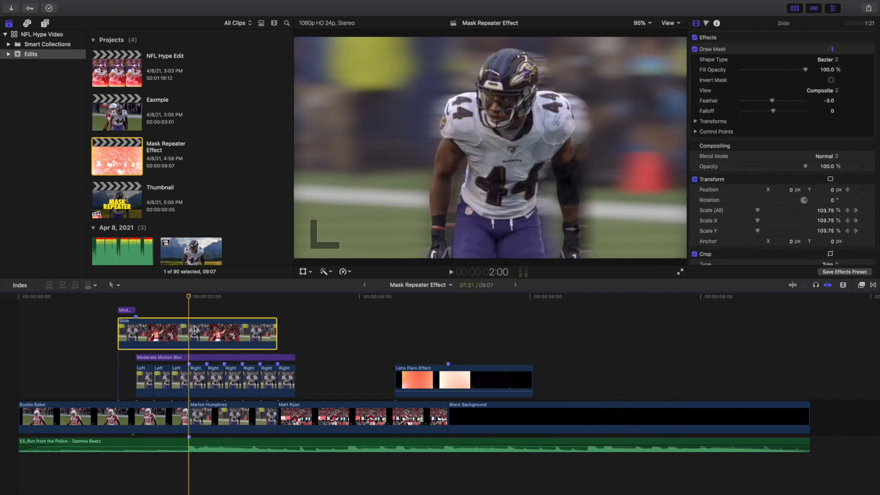
click(726, 51)
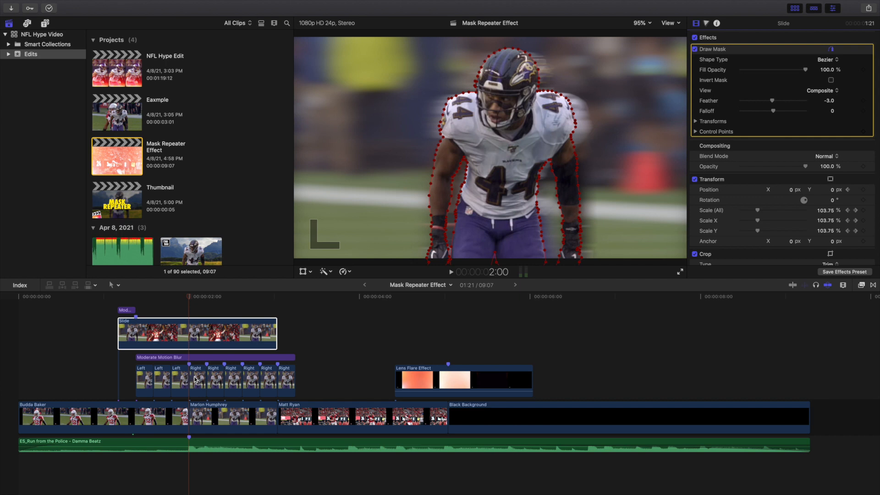
Open the Eaxmple project and view its Freeze Frame clip at 50% viewer zoom.
double_click(123, 110)
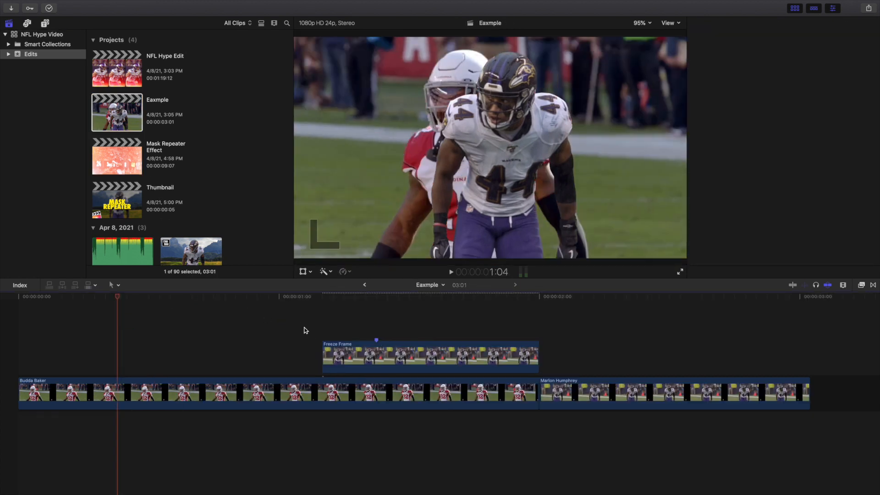
key(super+4)
click(324, 329)
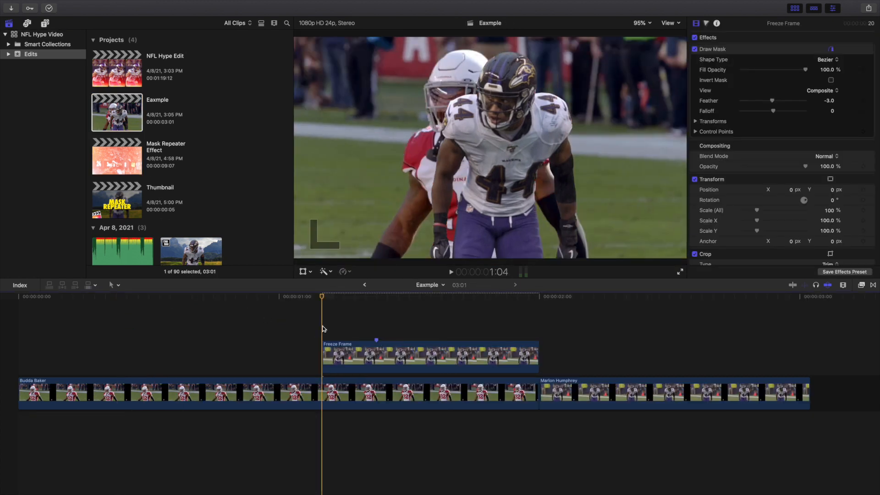
click(337, 358)
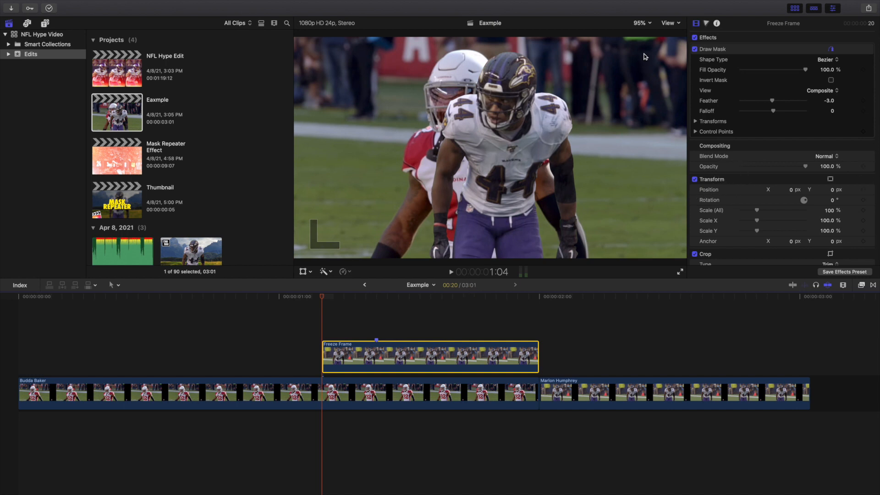
click(640, 22)
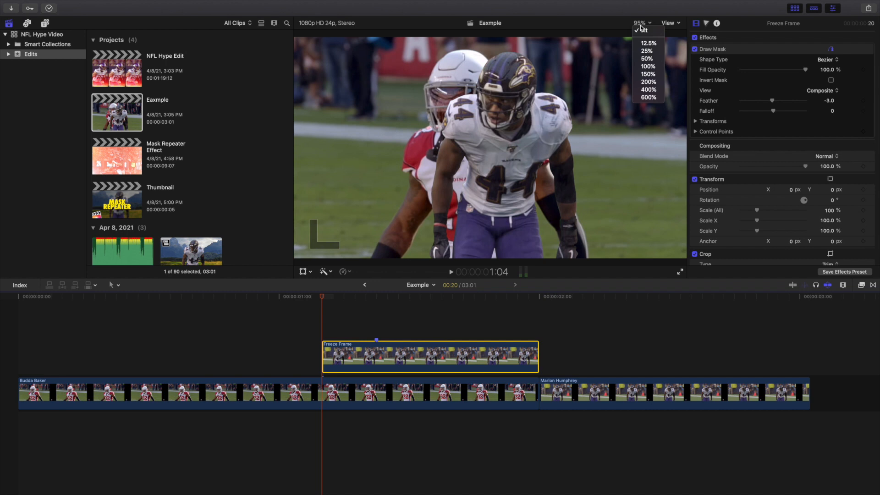
click(647, 59)
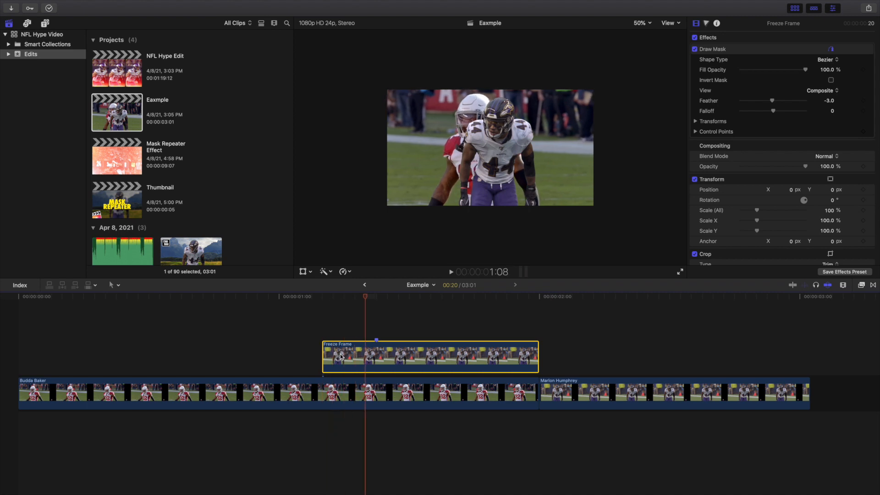
Move the Freeze Frame clip off-frame to Position X -1421.4 px and add a position keyframe at its start (1:04).
click(324, 332)
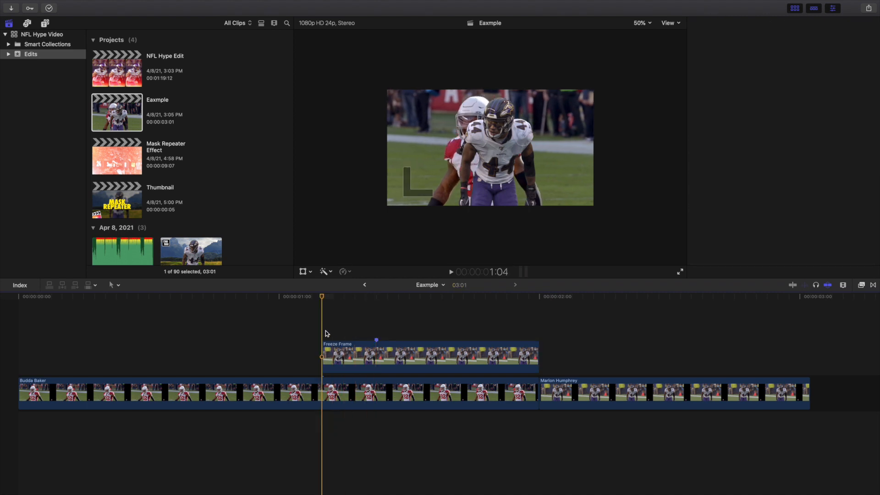
click(340, 351)
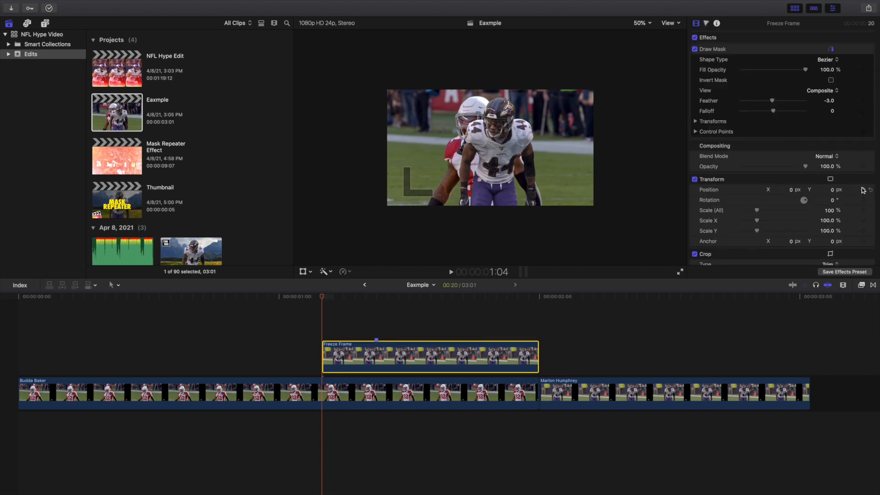
click(304, 270)
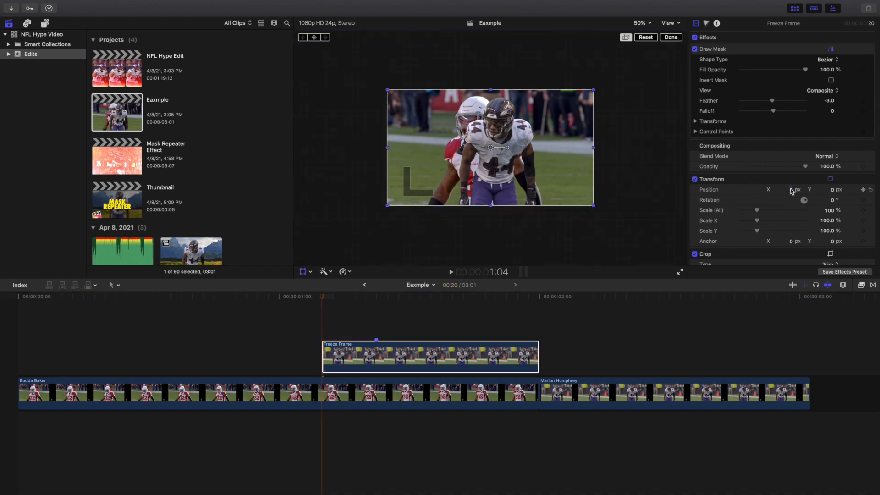
mouse_move(792, 191)
mouse_down()
mouse_move(770, 191)
mouse_move(790, 191)
mouse_up()
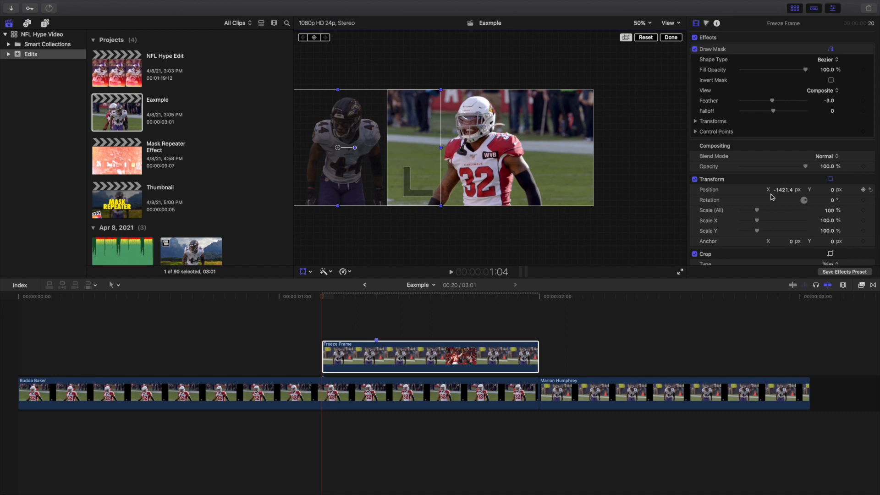
click(863, 189)
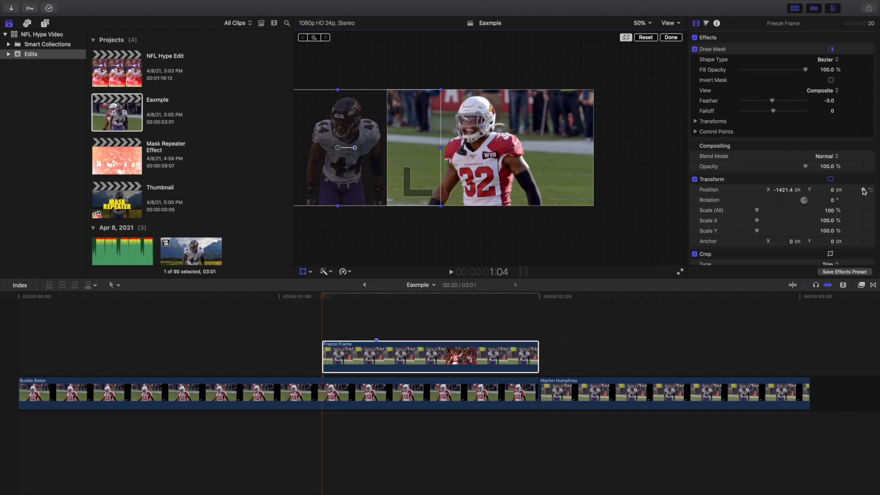
Keyframe the Freeze Frame clip's Position X at 0 px on its marker at 1:09, and finish the transform.
click(375, 328)
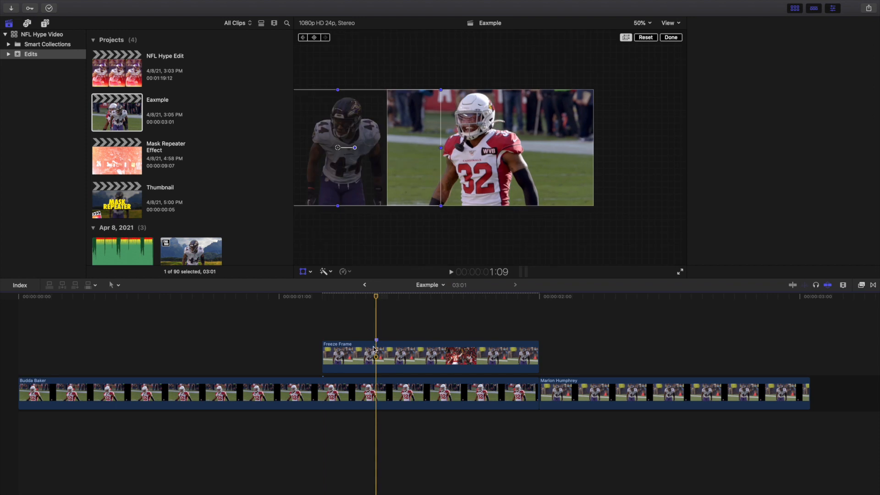
click(374, 348)
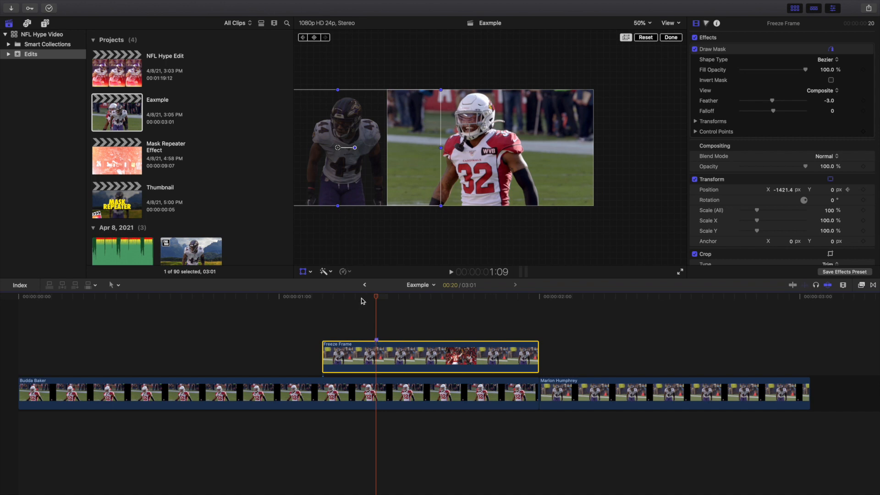
click(782, 190)
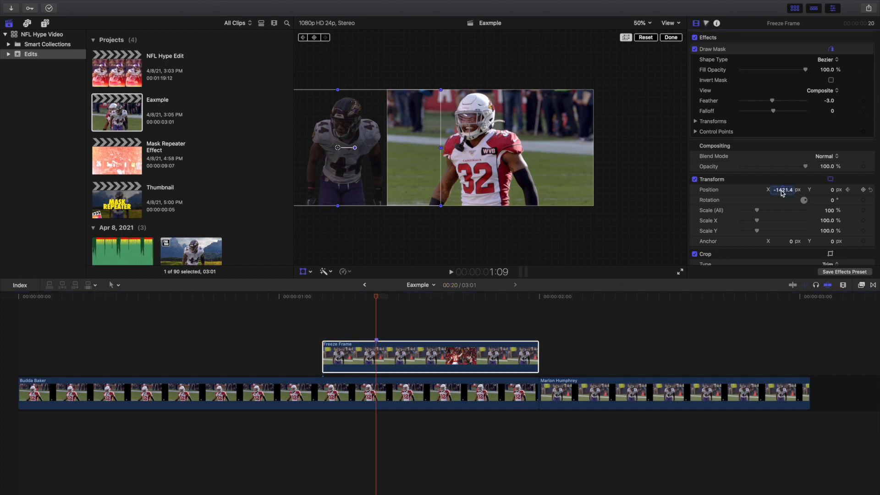
text(0)
key(Return)
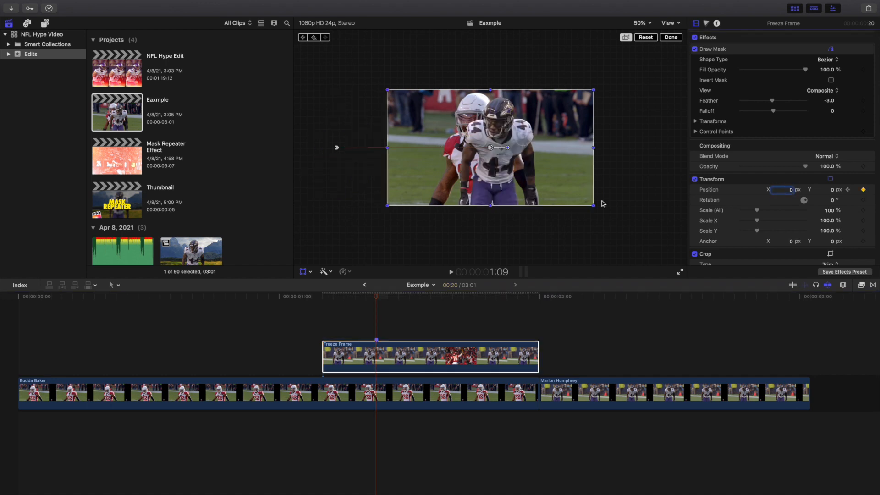
click(671, 38)
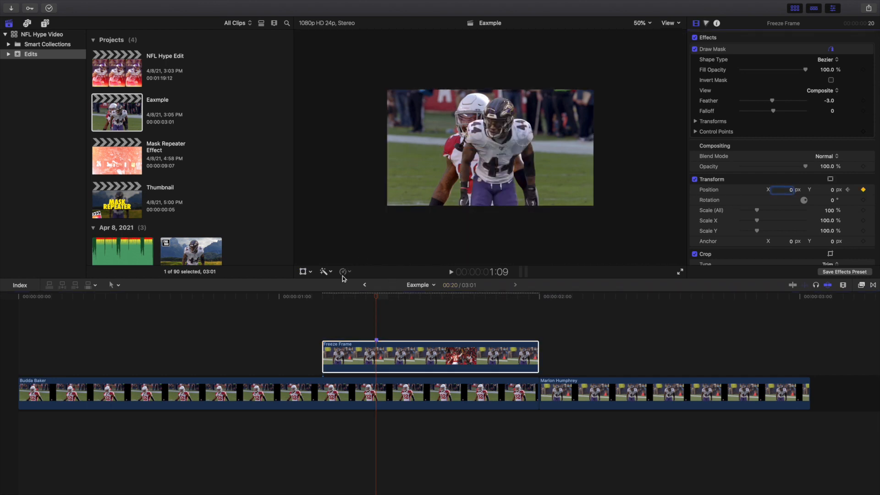
Play the Freeze Frame clip's slide-in several times from shortly before it, and return to its start at 1:04.
click(320, 312)
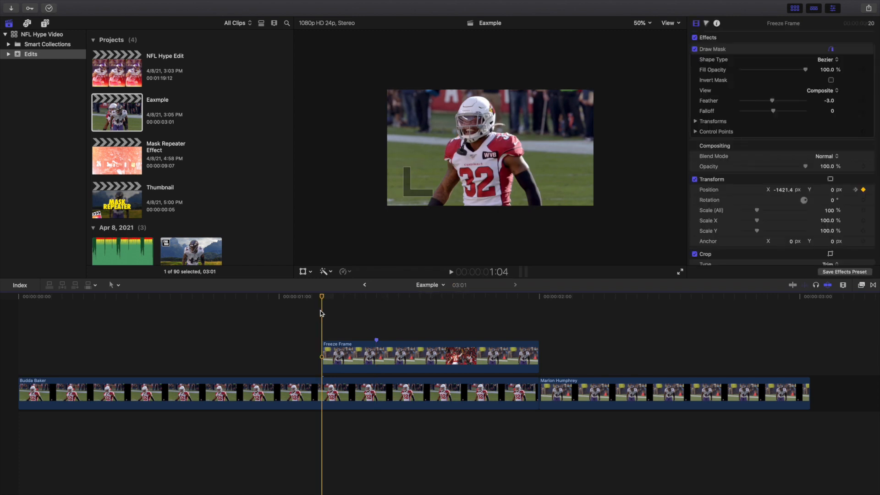
click(295, 312)
click(268, 323)
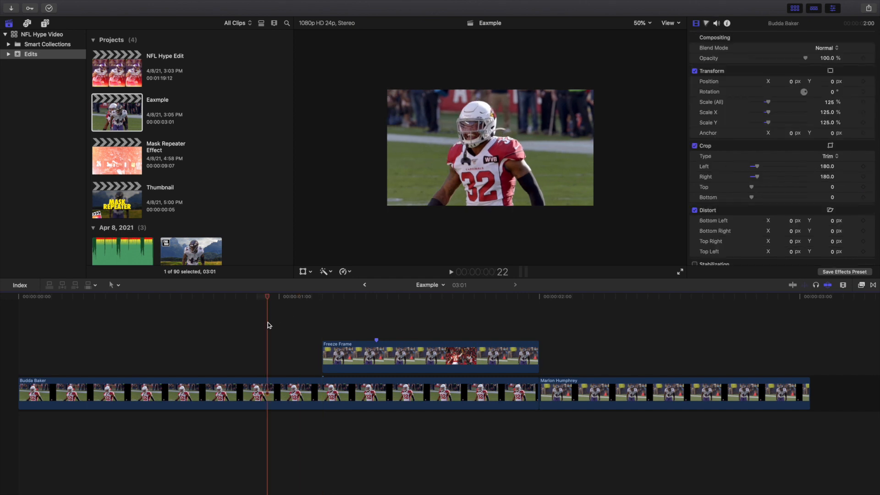
key(space)
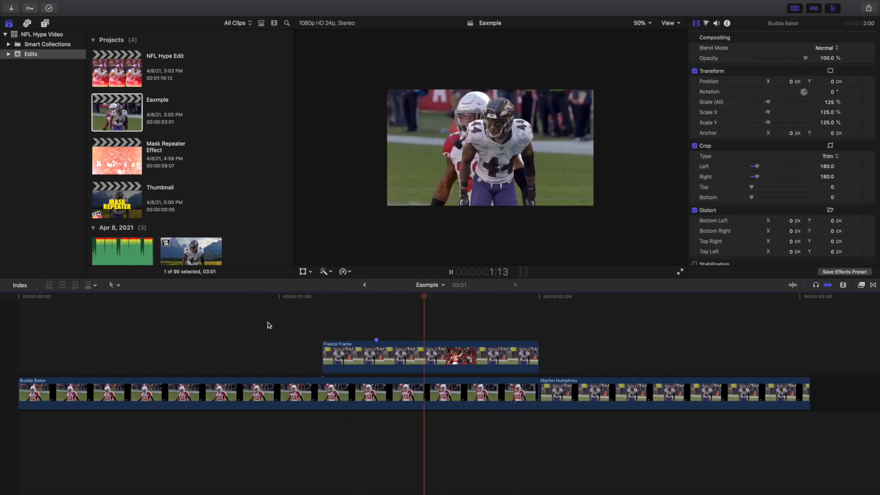
click(268, 324)
click(268, 323)
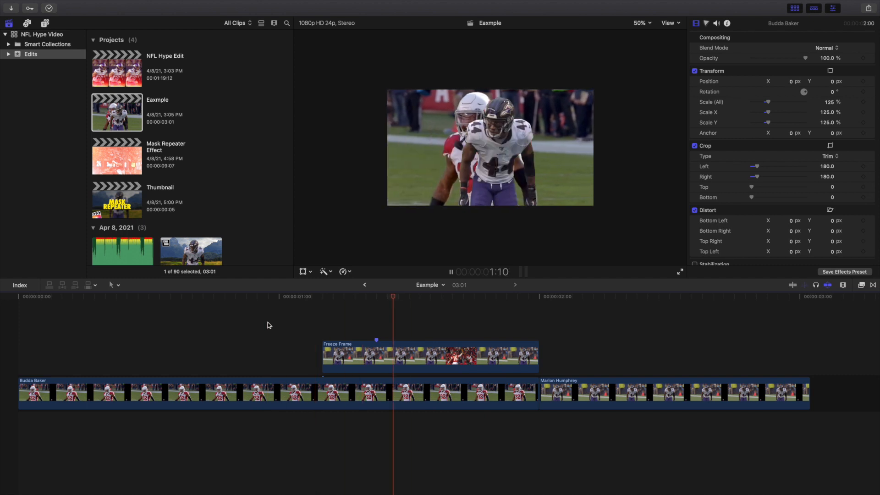
key(space)
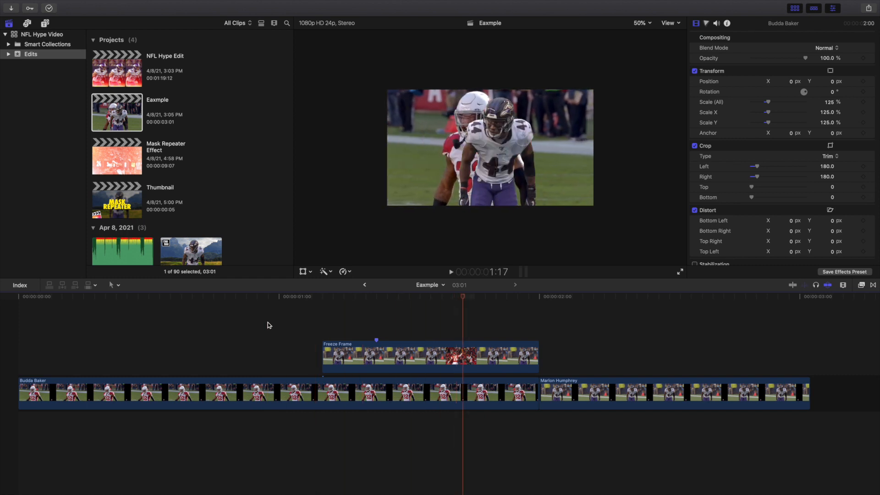
click(213, 324)
key(space)
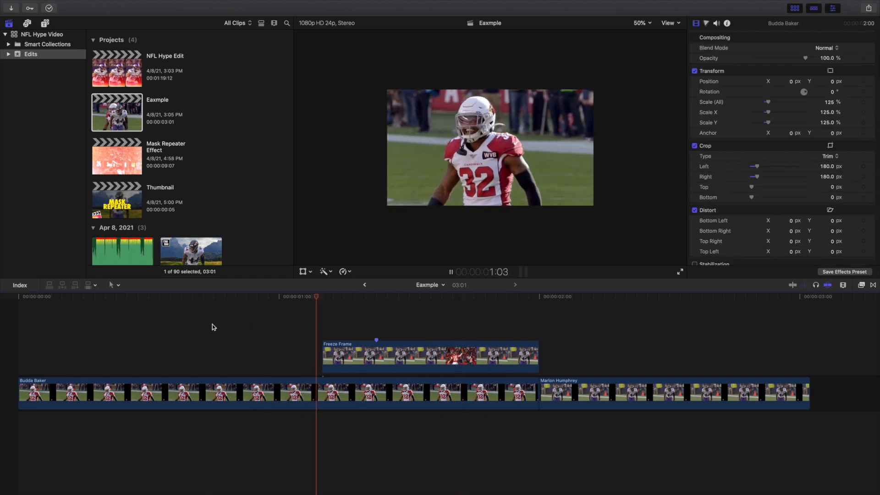
key(space)
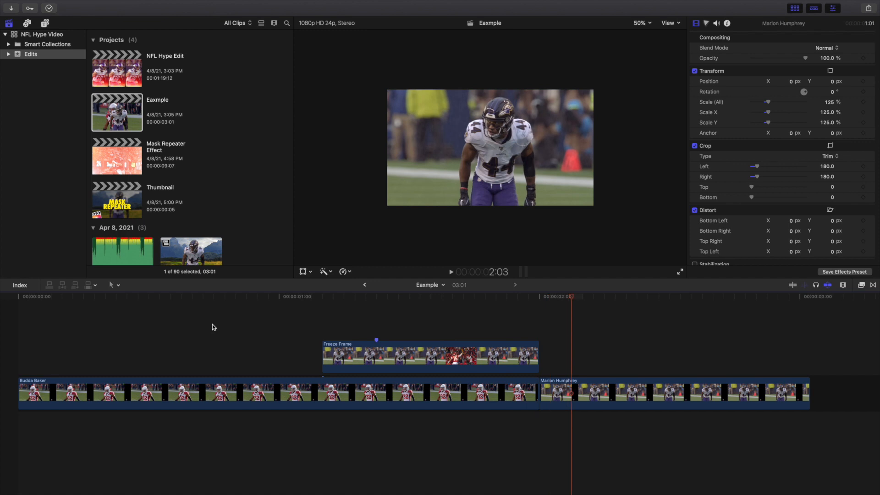
click(325, 323)
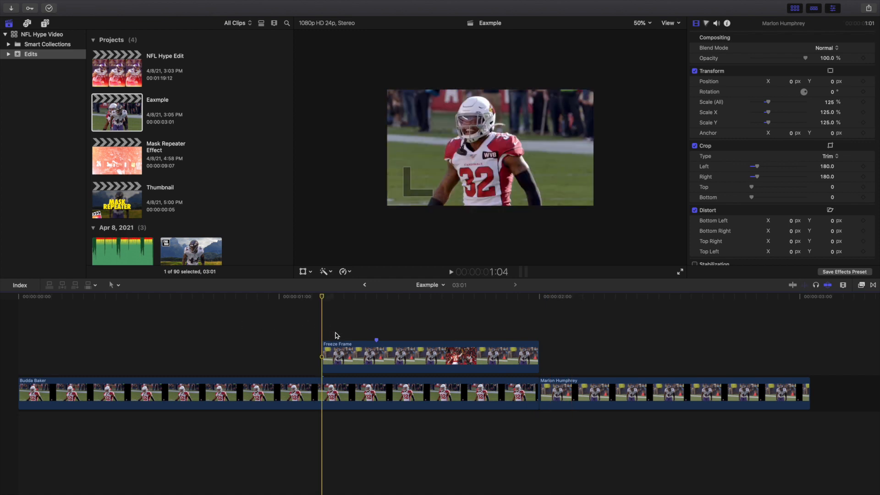
Duplicate the Freeze Frame clip directly above itself and trim the copy's end back to the marker at 1:09.
click(342, 347)
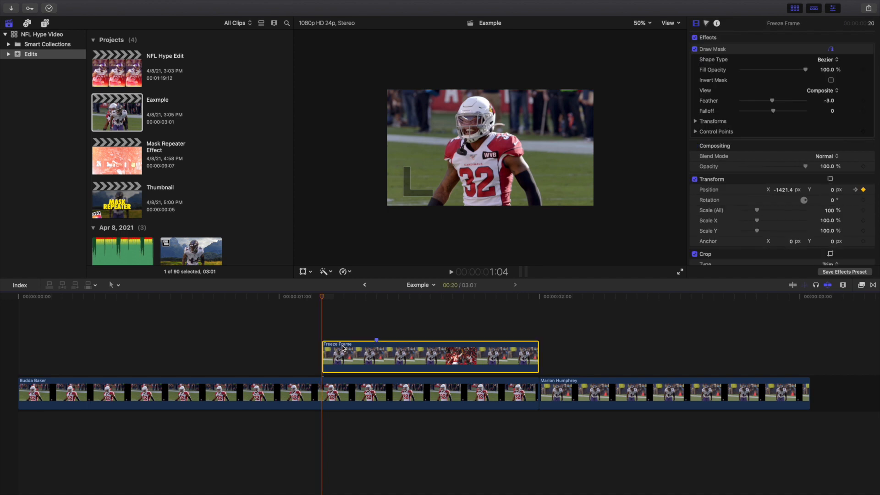
drag(342, 347, 345, 326)
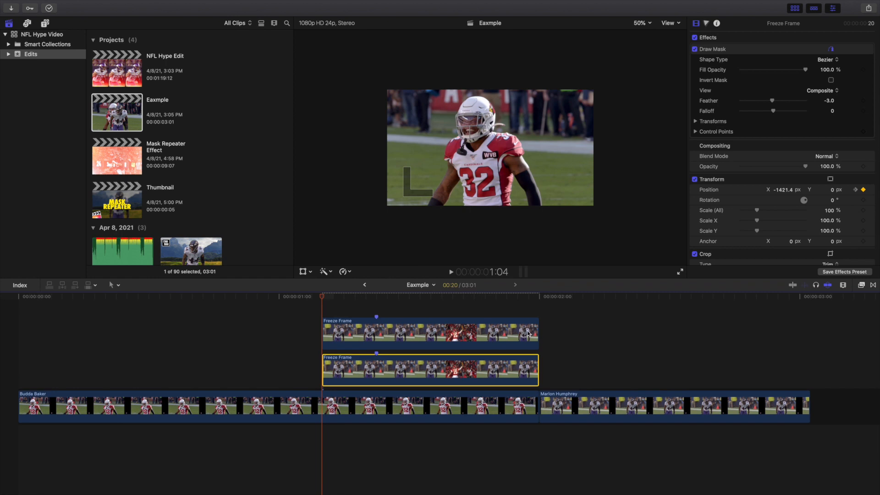
drag(538, 333, 375, 304)
click(375, 302)
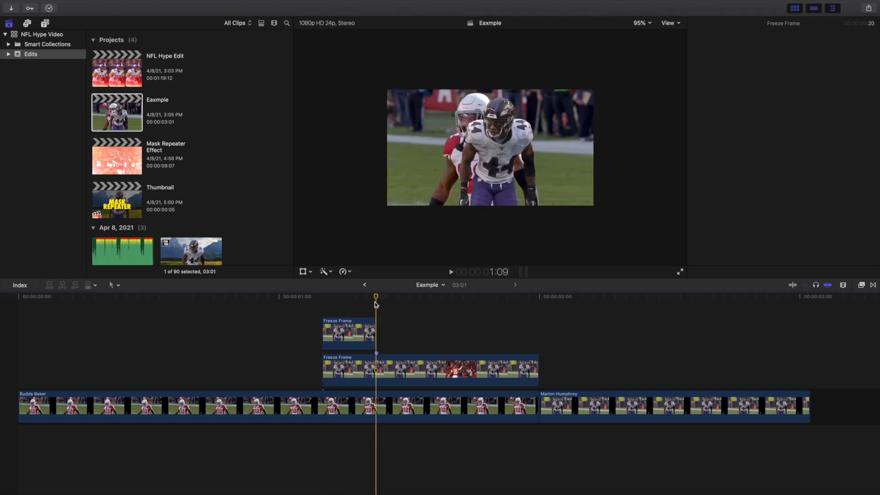
Move the trimmed Freeze Frame copy beneath the full-length Freeze Frame clip so that it starts at the marker at 1:09.
click(361, 328)
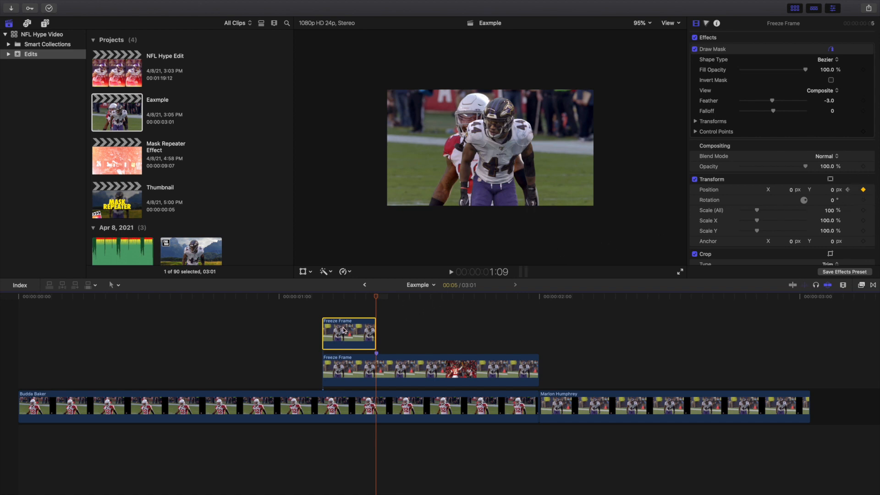
drag(344, 332, 397, 368)
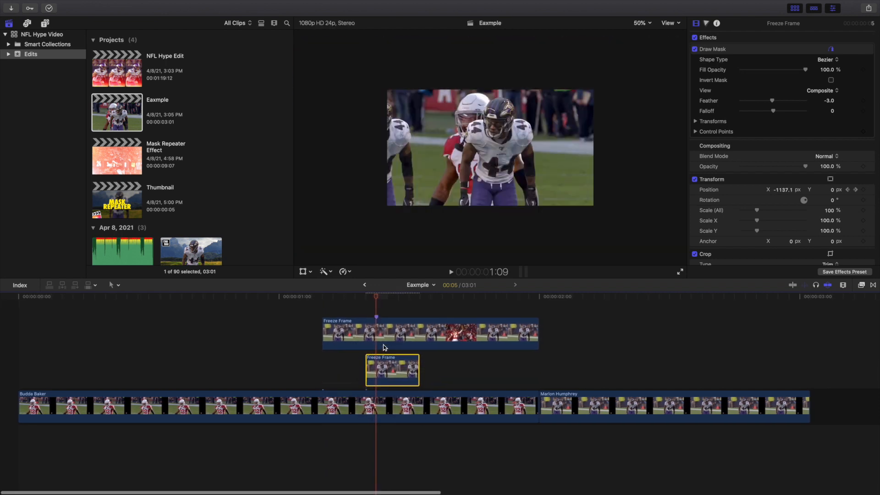
scroll(383, 345, right, 5)
scroll(383, 345, right, 5)
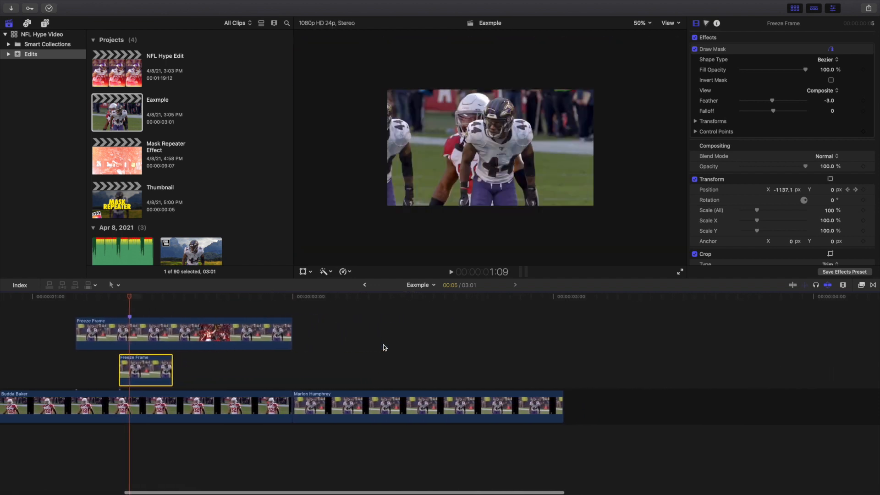
drag(155, 365, 166, 367)
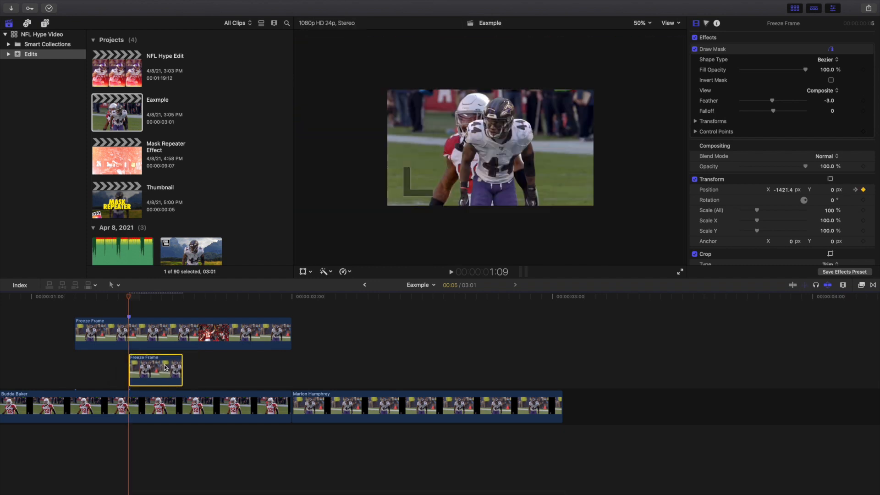
Paste two more short Freeze Frame copies back to back from 1:14 and move both beneath the full-length Freeze Frame clip.
click(184, 313)
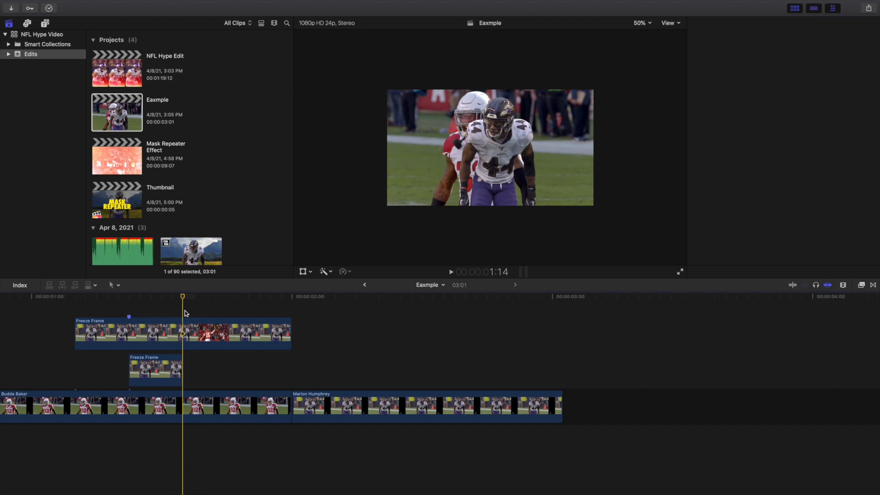
key(super+v)
key(super+v)
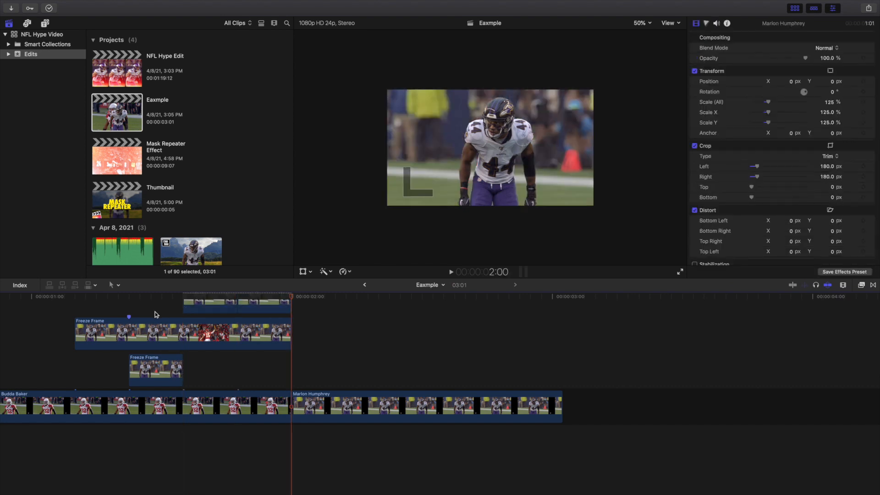
scroll(155, 314, up, 2)
drag(158, 312, 296, 325)
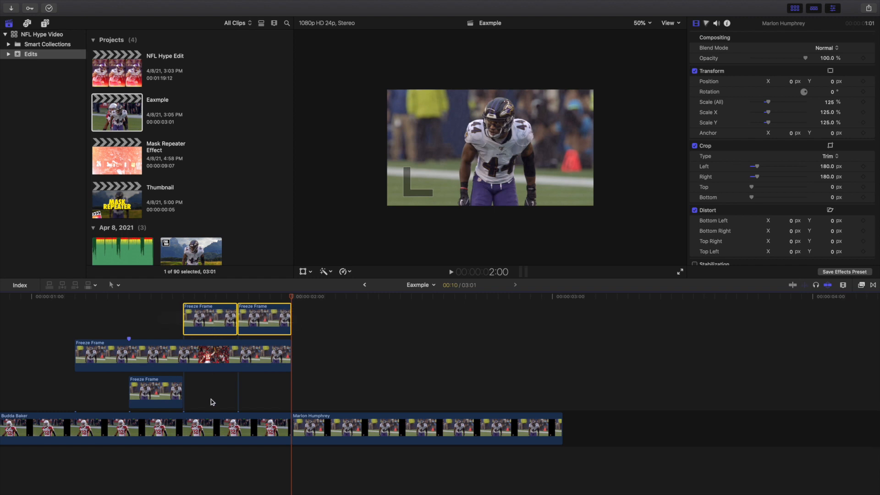
drag(211, 320, 172, 372)
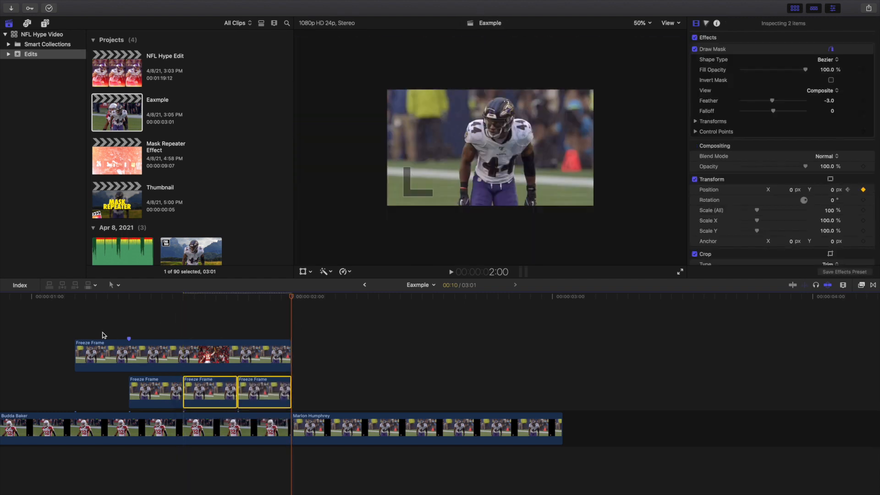
Play the repeated slide-ins several times from shortly before the full-length Freeze Frame clip.
scroll(103, 335, left, 3)
click(143, 323)
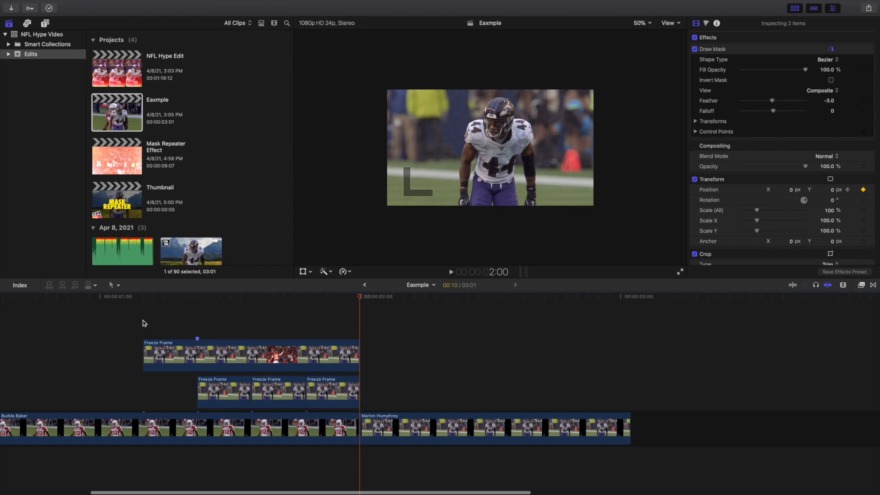
click(96, 331)
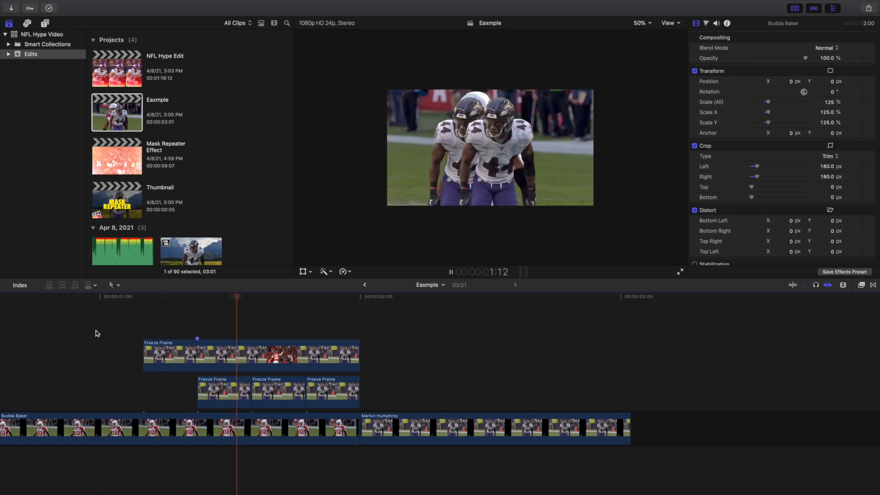
key(space)
click(82, 334)
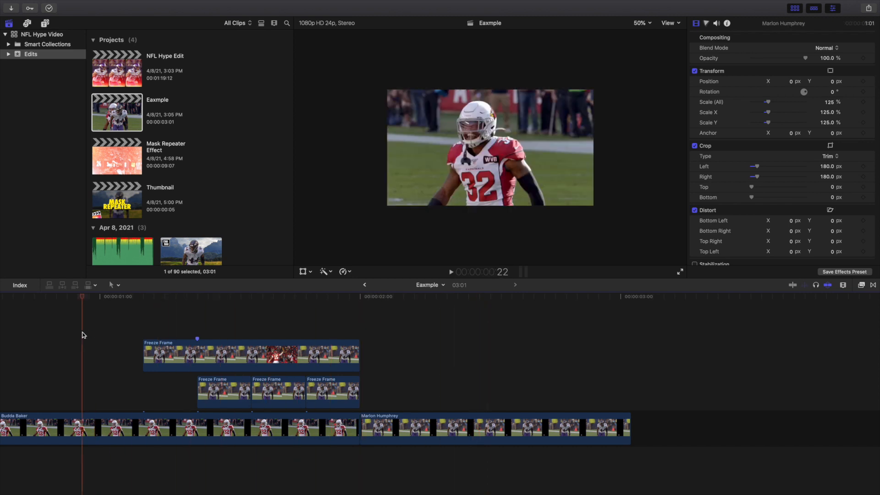
key(space)
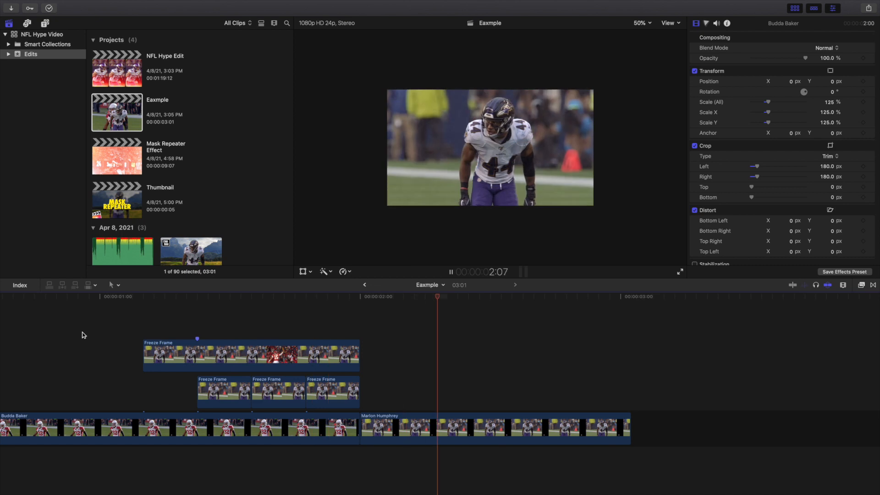
key(space)
click(76, 335)
key(space)
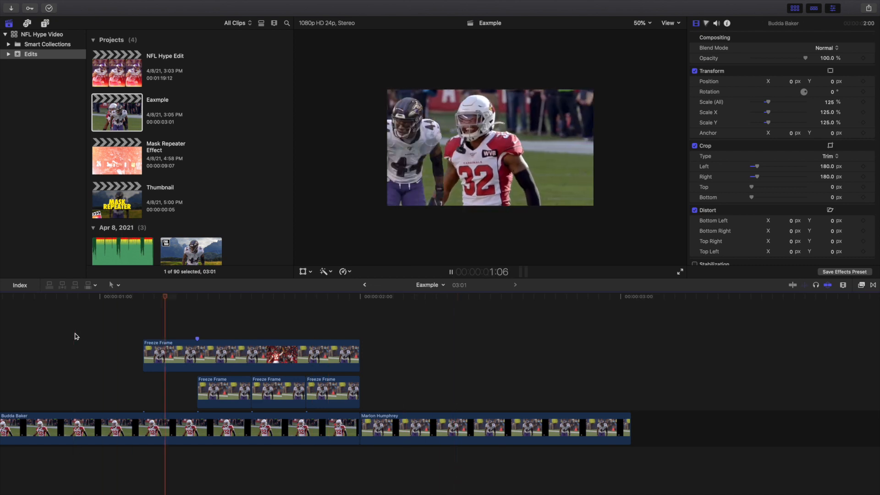
key(space)
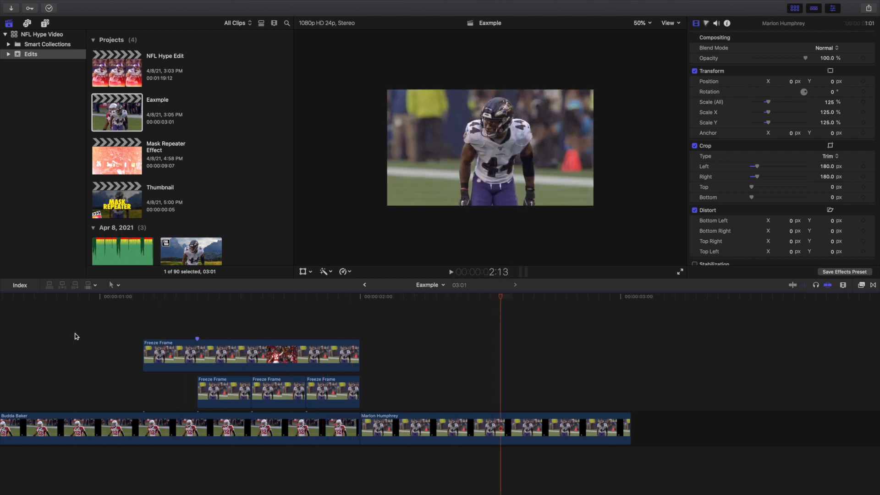
click(75, 335)
key(space)
key(space)
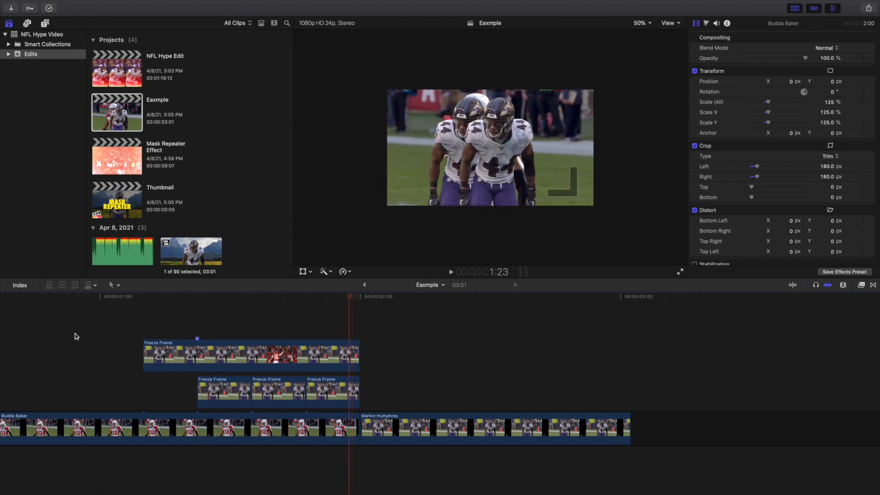
Step frame by frame from the start of the full-length Freeze Frame clip at 1:04 through each short copy to check the slide-ins.
click(144, 330)
key(Left)
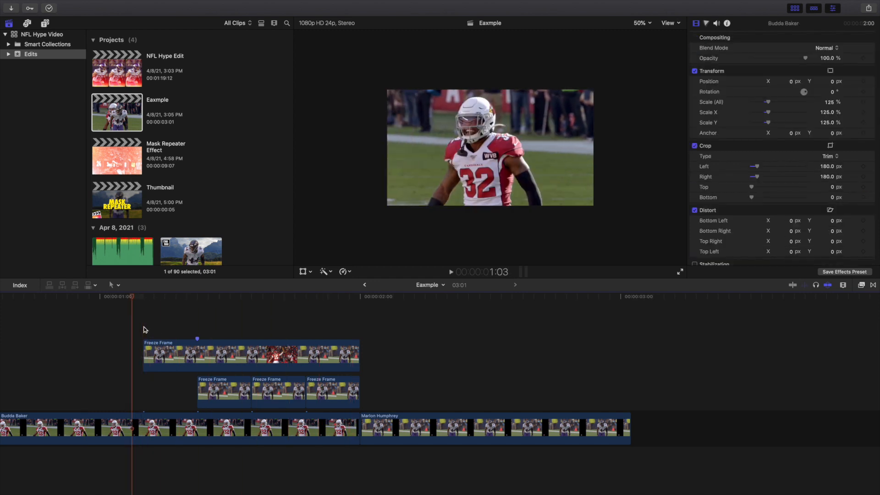
key(Right)
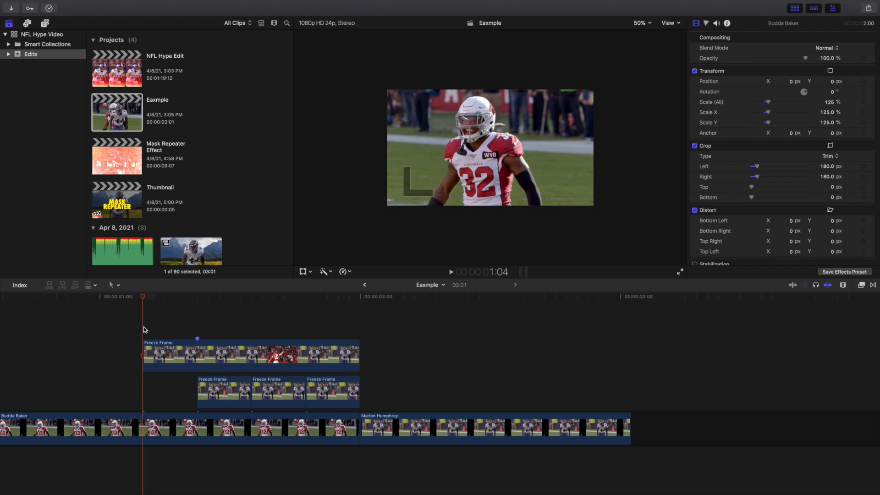
key(Right)
key(Right)
key(Right)
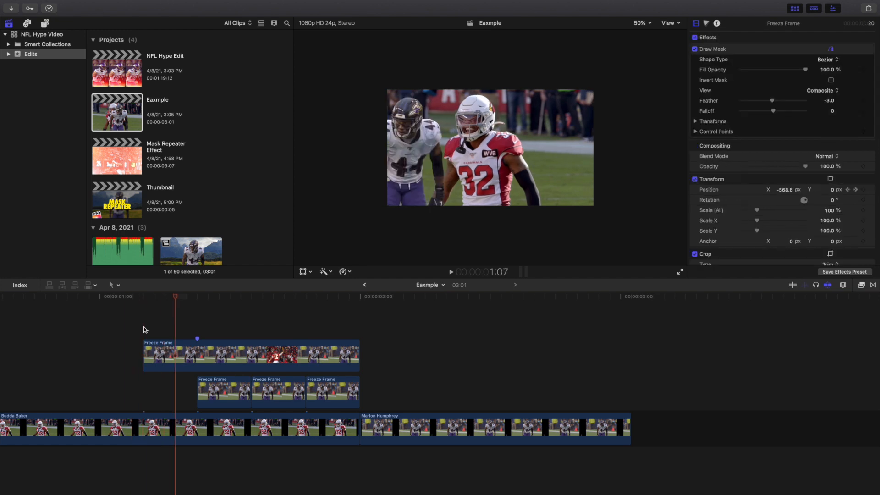
key(Right)
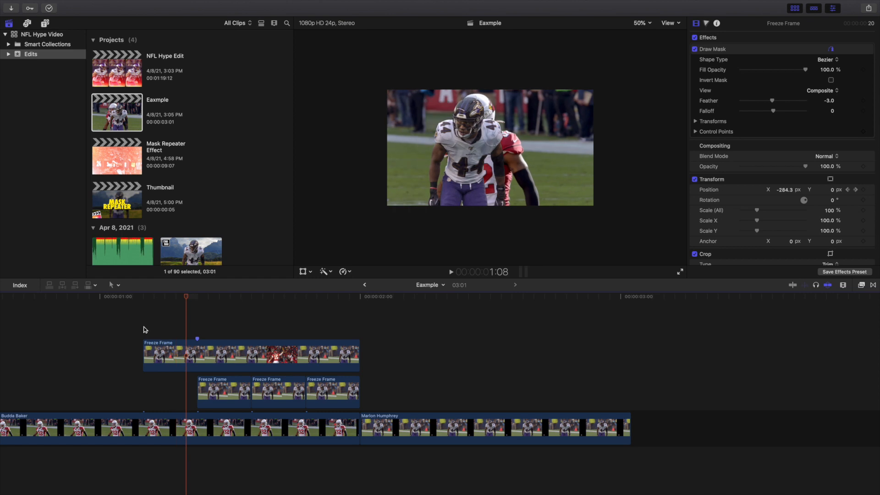
key(Right)
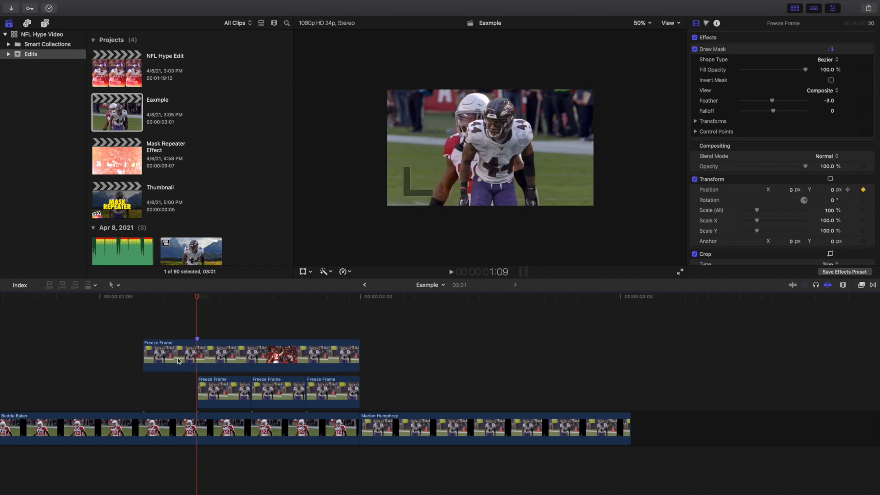
key(Right)
key(Right)
key(Right)
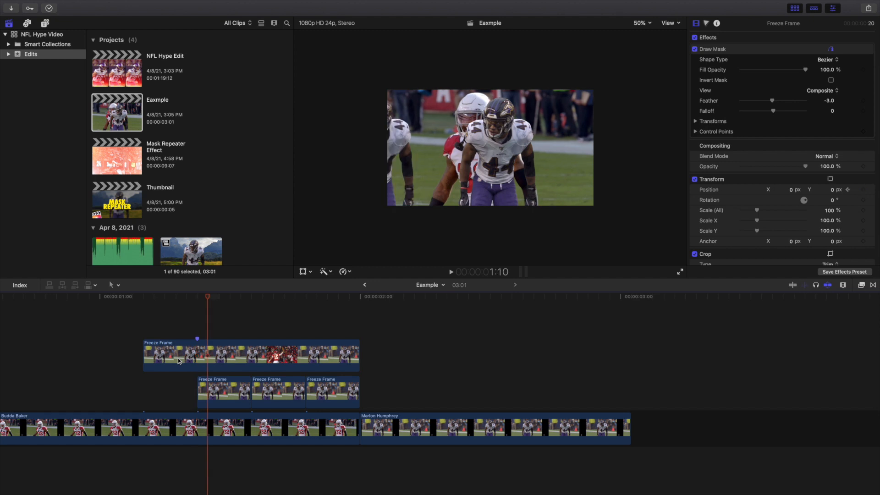
key(Right)
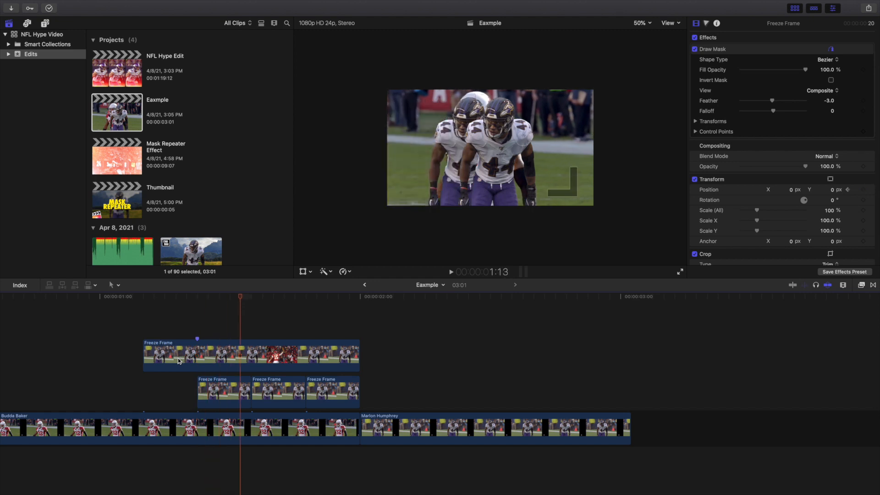
key(Right)
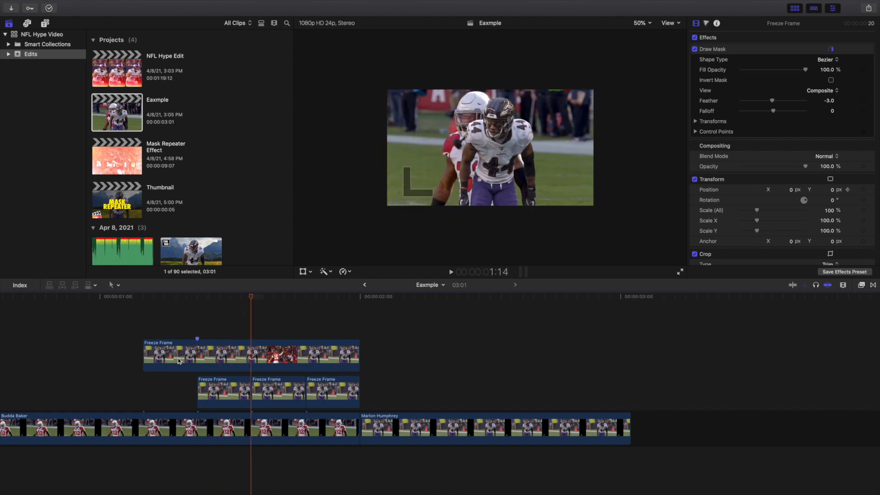
key(Right)
key(Right)
key(Right)
key(Right)
key(Right)
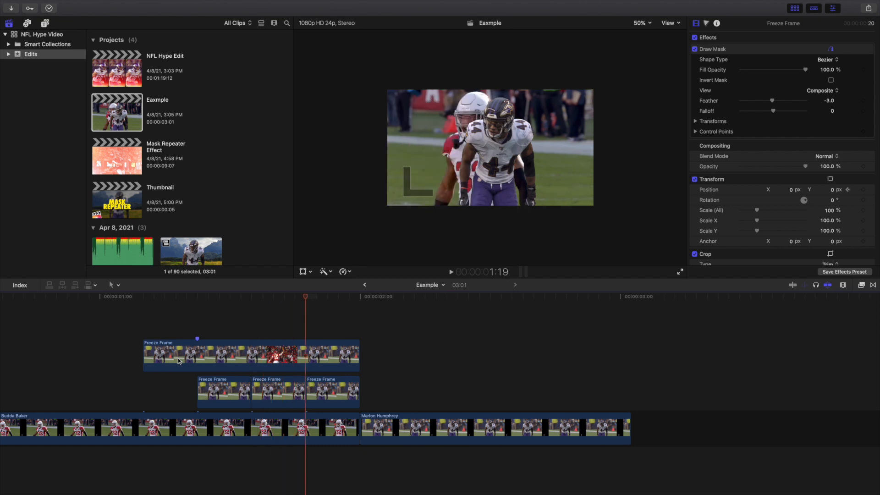
key(Right)
key(Right)
key(Right)
key(Right)
key(Right)
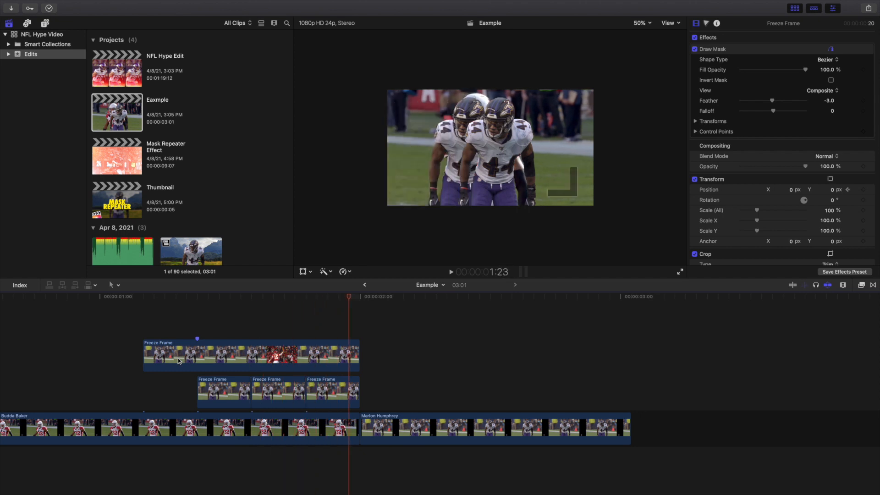
Disable the full-length Freeze Frame clip, play the short copies alone from 1:09, and re-enable the clip.
click(206, 368)
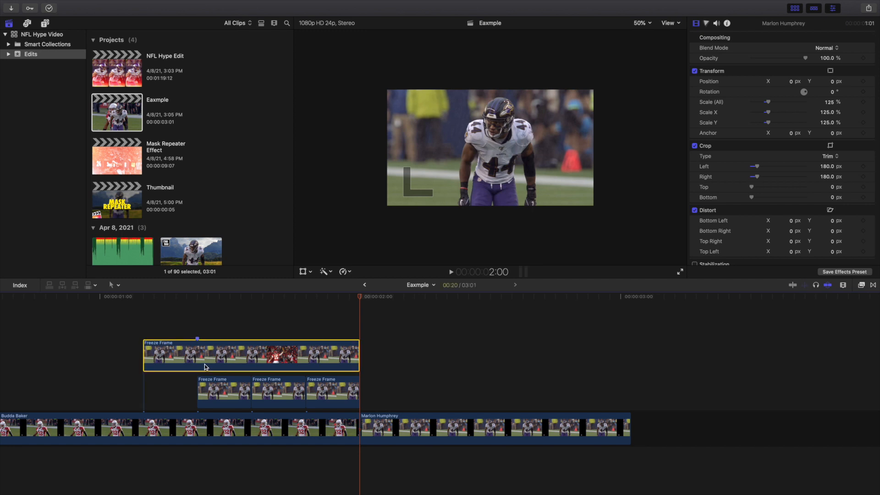
key(v)
click(202, 324)
click(201, 322)
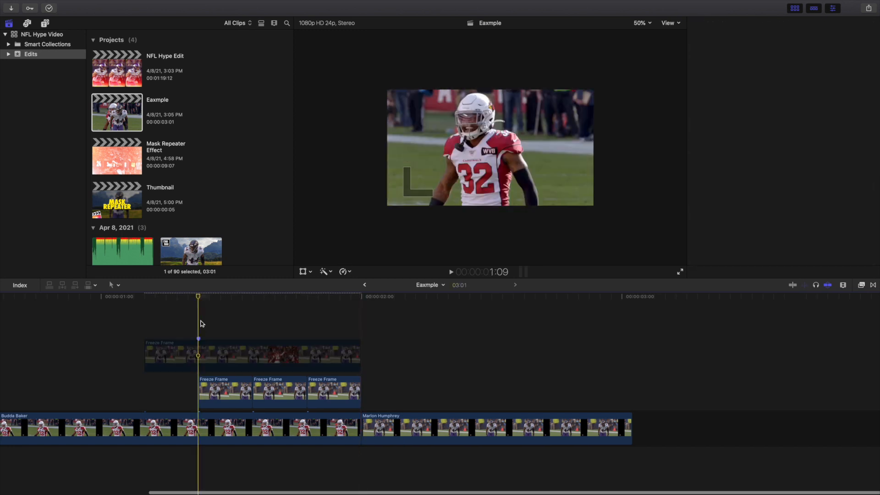
key(space)
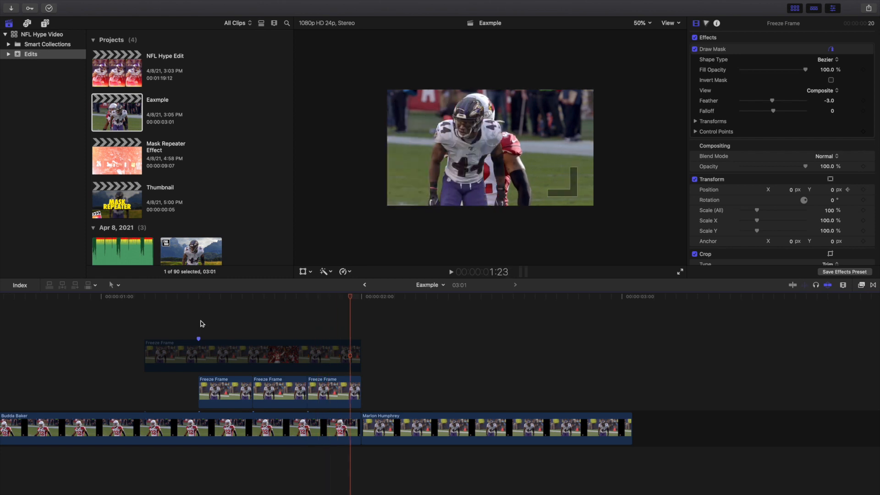
click(224, 350)
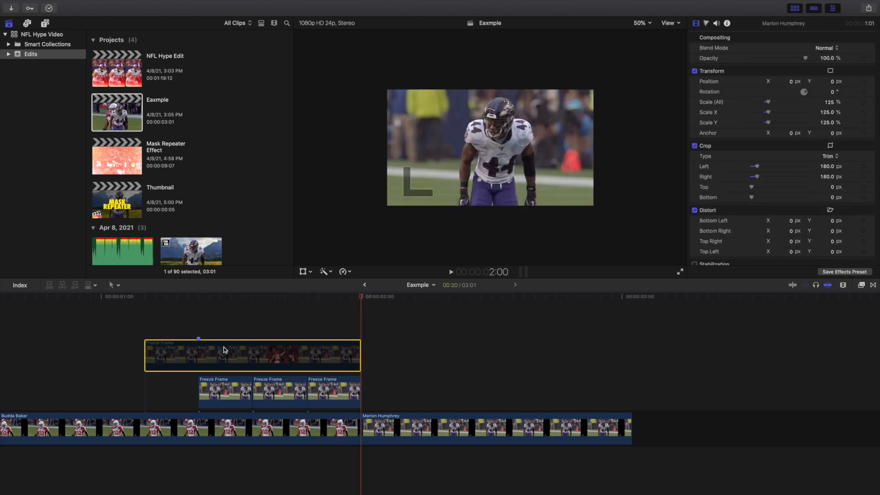
key(v)
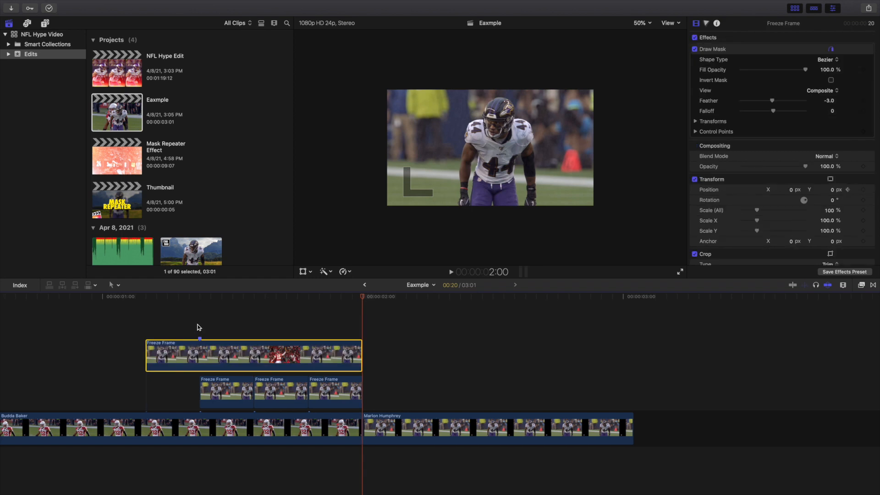
Scale the viewer image to fit its available area with the playhead at 1:09.
click(199, 327)
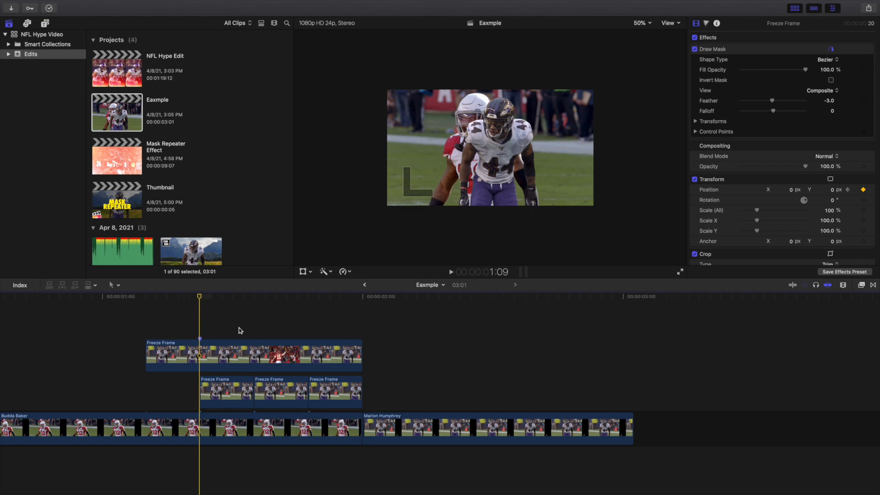
click(641, 26)
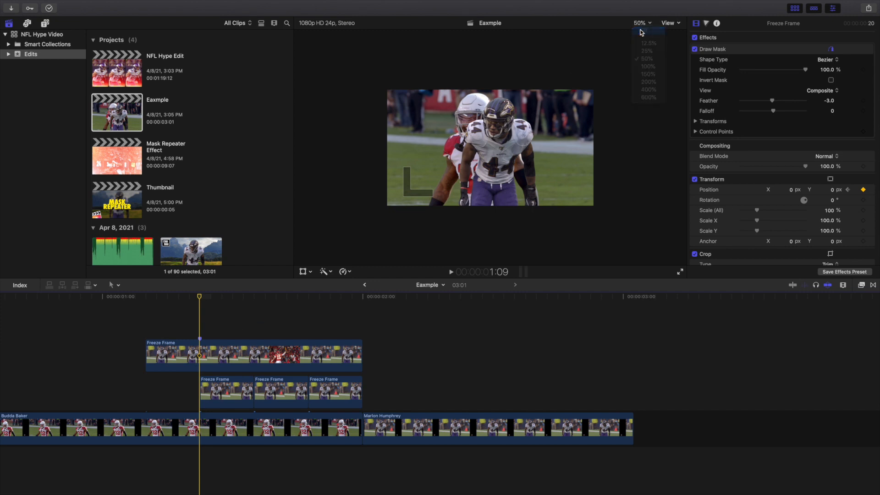
click(641, 32)
Play the repeated slide-ins from the start of the full-length Freeze Frame clip at 1:04.
click(151, 334)
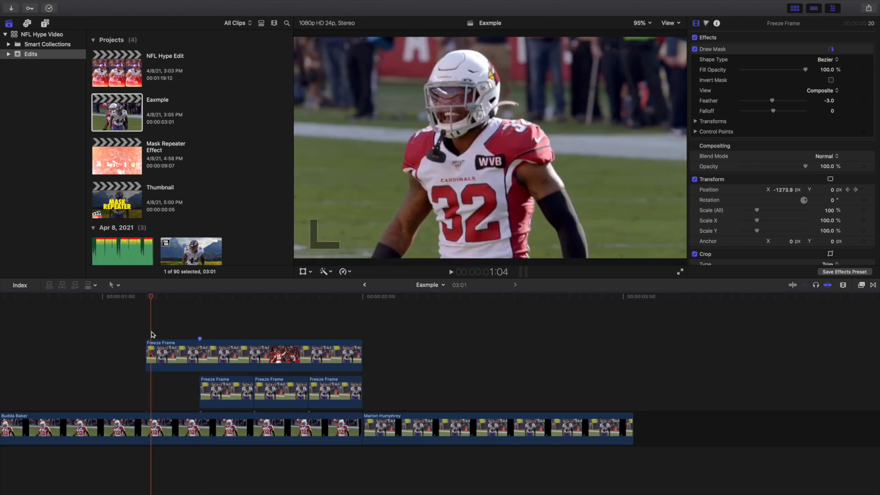
click(144, 335)
key(space)
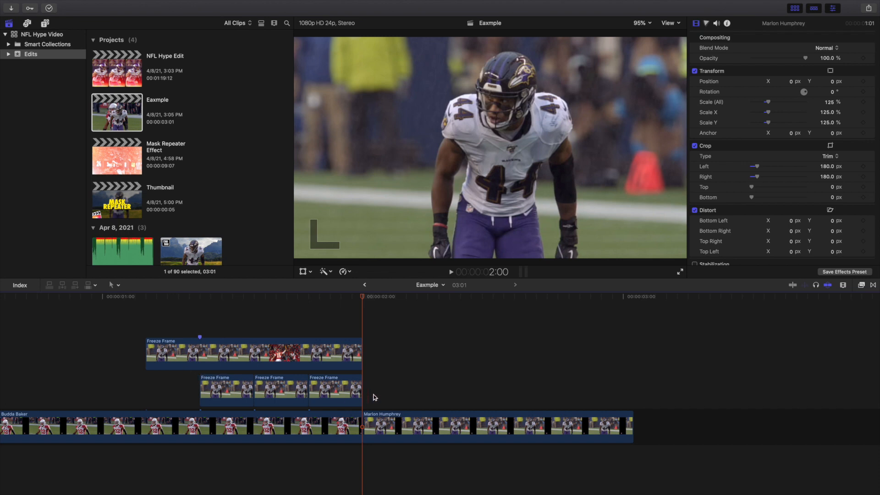
Open the Mask Repeater Effect project and select the Slide clip that starts at 1:04.
double_click(110, 157)
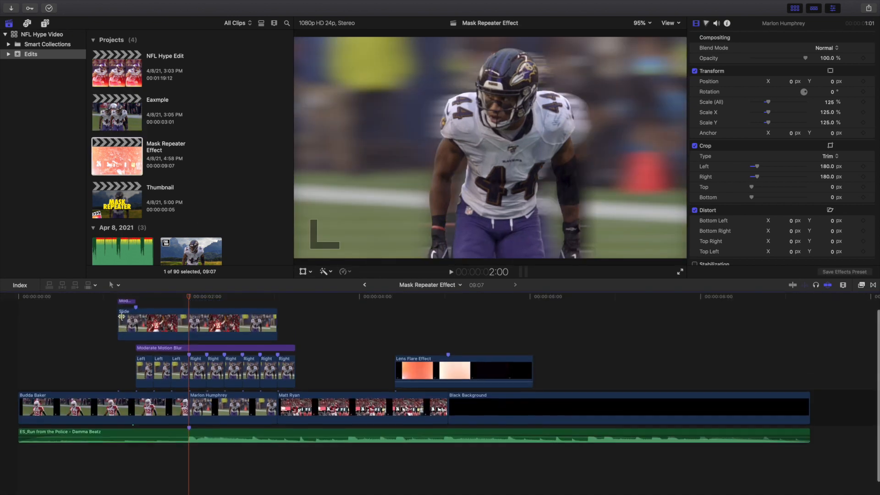
click(119, 312)
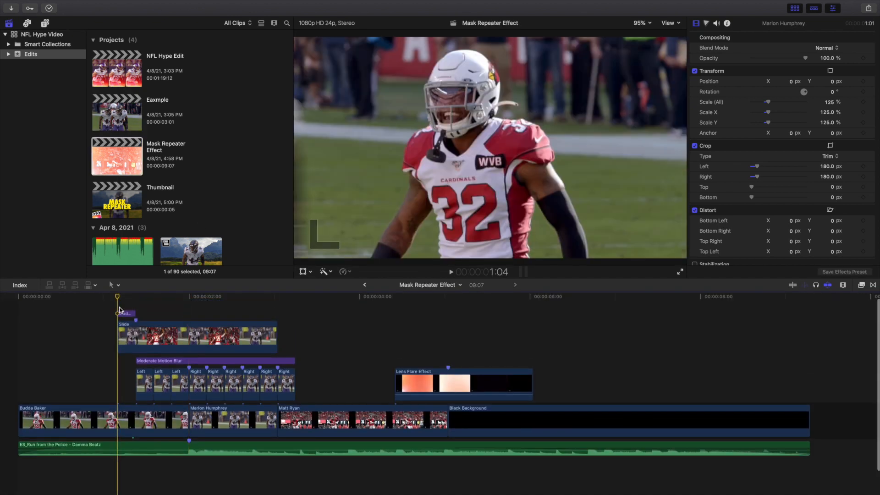
click(120, 312)
key(super+equal)
scroll(120, 310, right, 5)
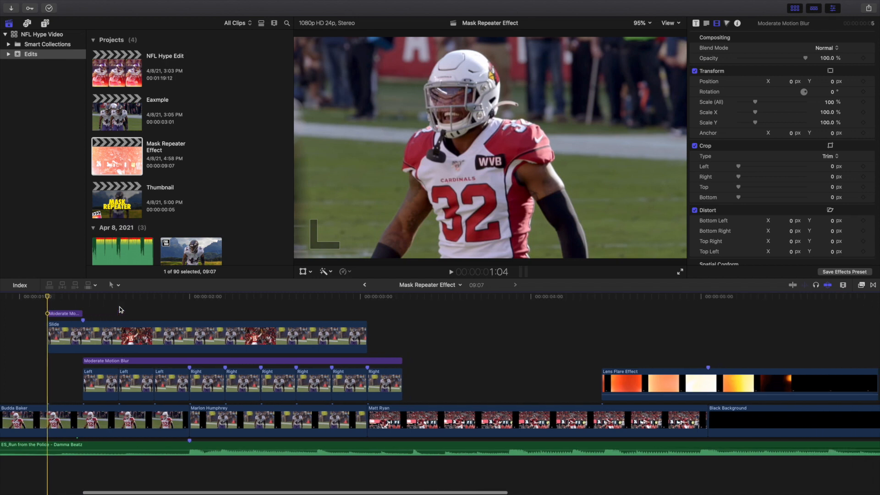
click(120, 331)
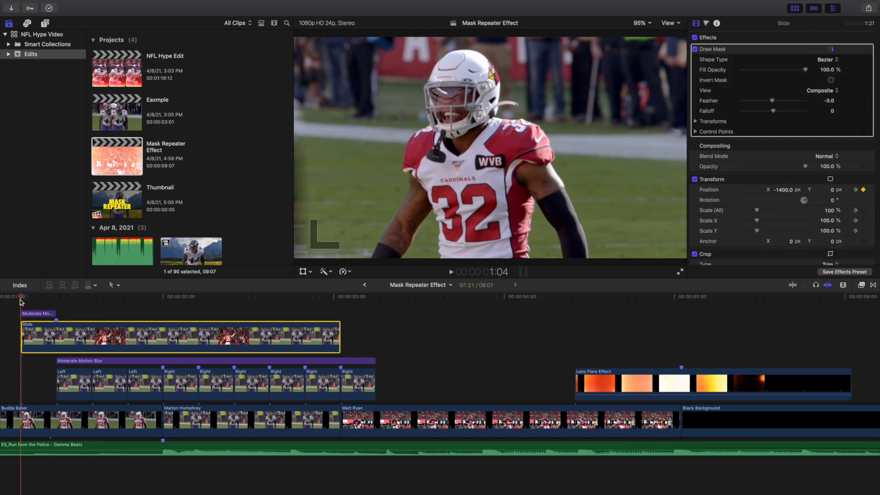
Play the finished mask repeater sequence from the start of the Slide clip at 1:04.
click(53, 306)
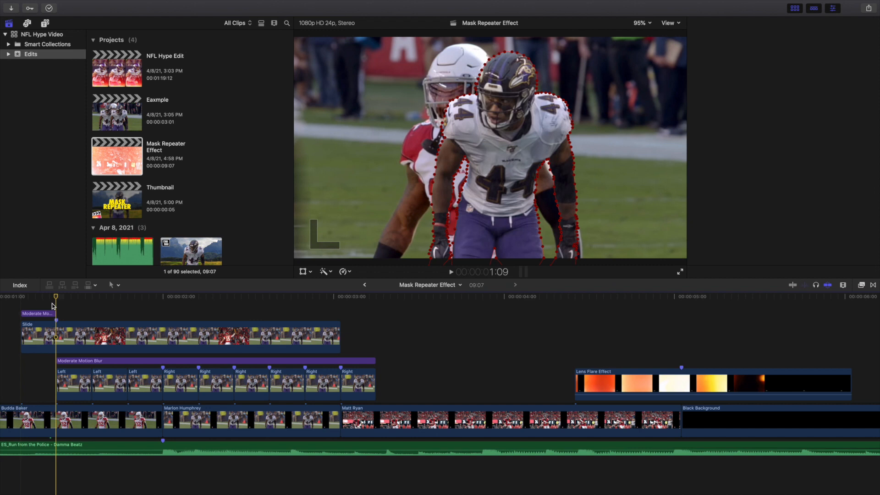
click(22, 304)
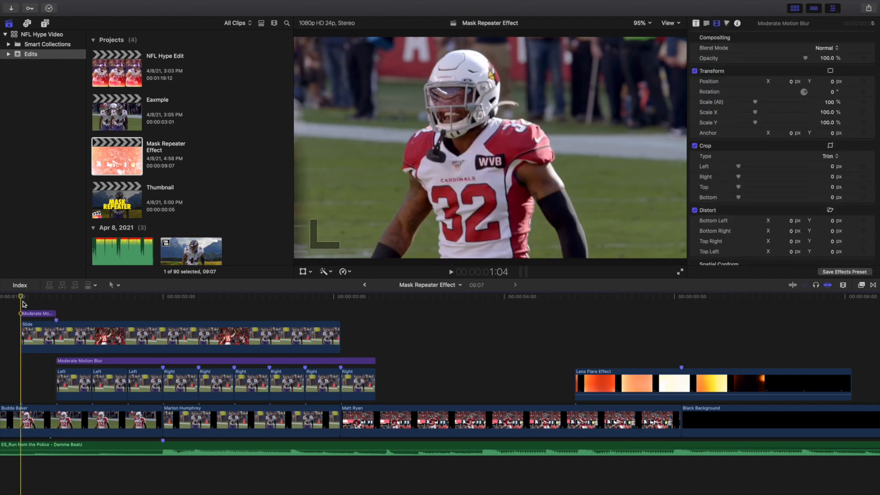
key(space)
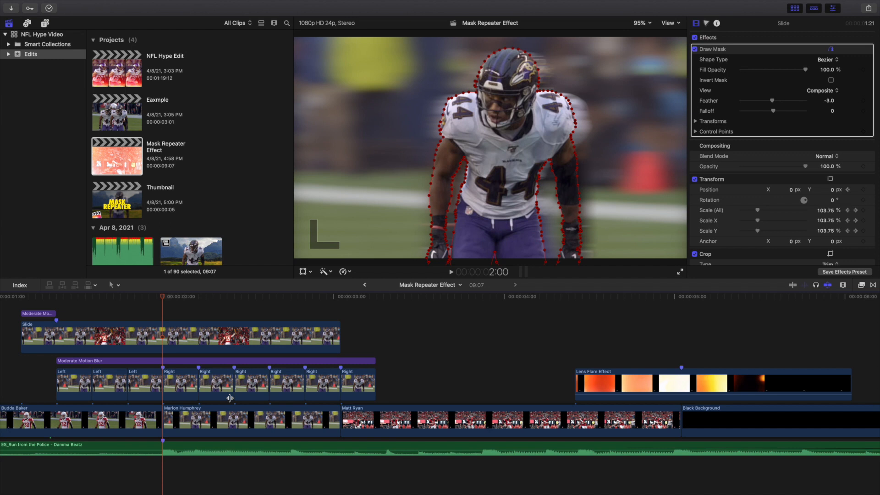
Step frame by frame from 2:00 to 3:06 through the Right copies to examine how they slide out behind the held player.
key(Right)
key(Right)
key(Right)
key(Right)
key(Right)
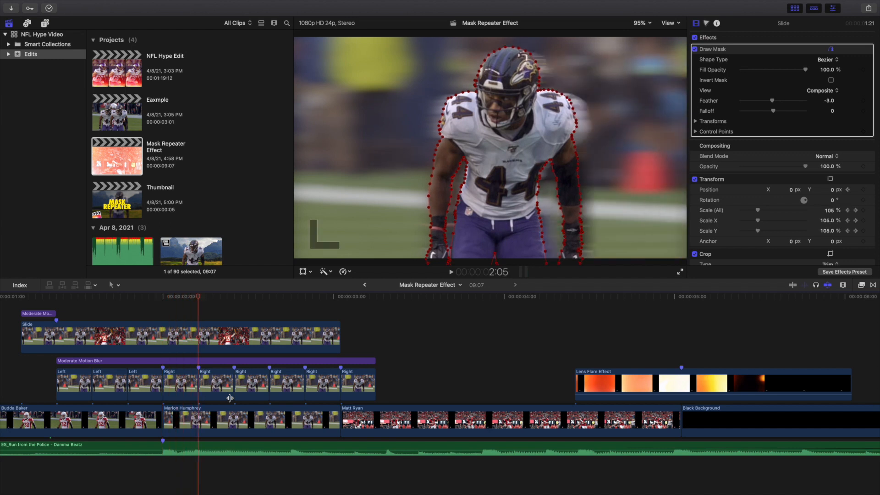
key(Right)
key(Right)
key(Right)
key(Right)
key(Right)
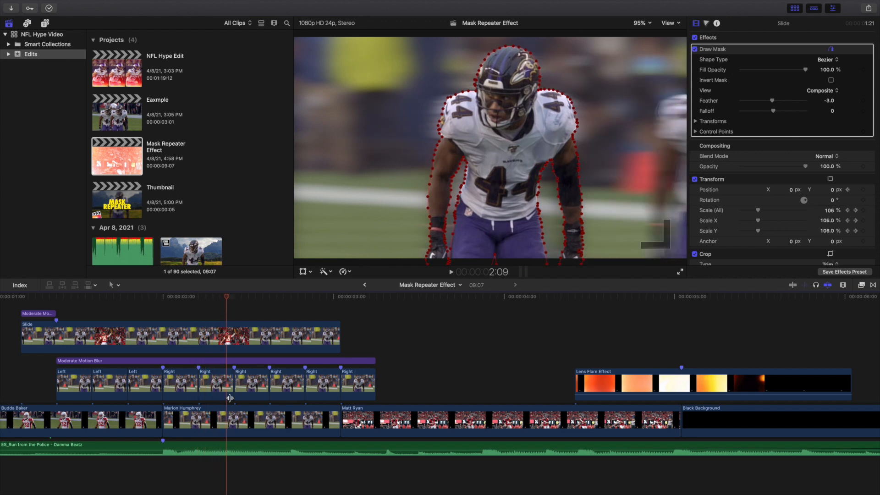
key(Right)
key(Right)
key(Right)
key(Right)
key(Right)
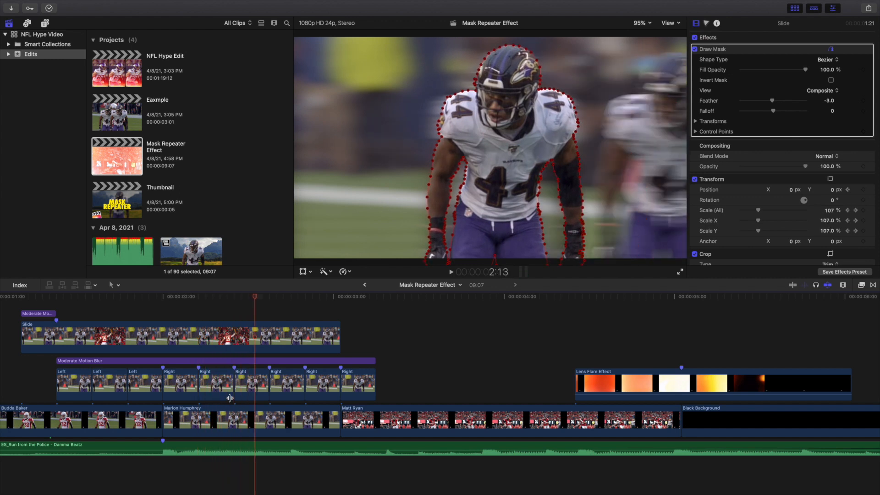
key(Right)
key(Right)
key(Right)
key(Right)
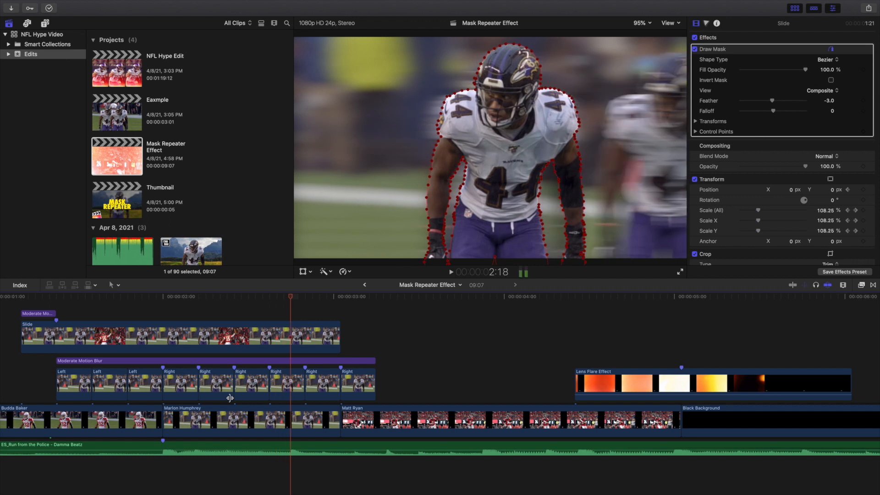
key(Right)
key(Right)
key(Right)
key(Right)
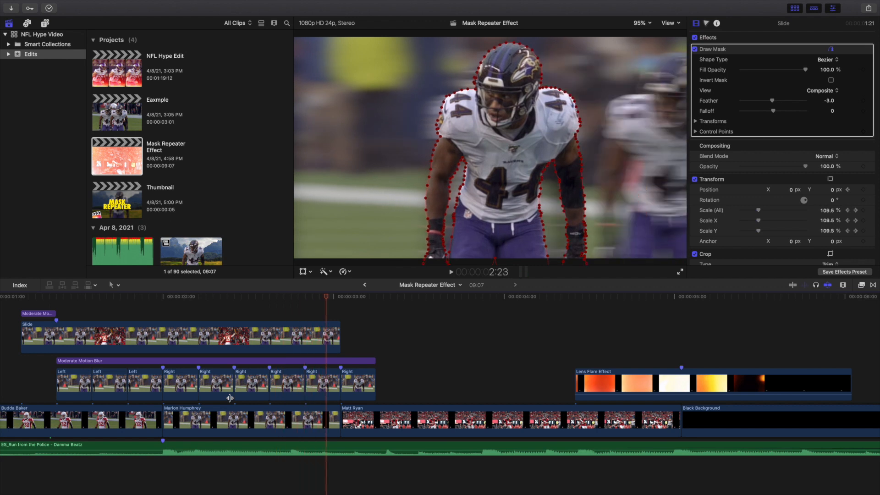
key(Right)
key(Right)
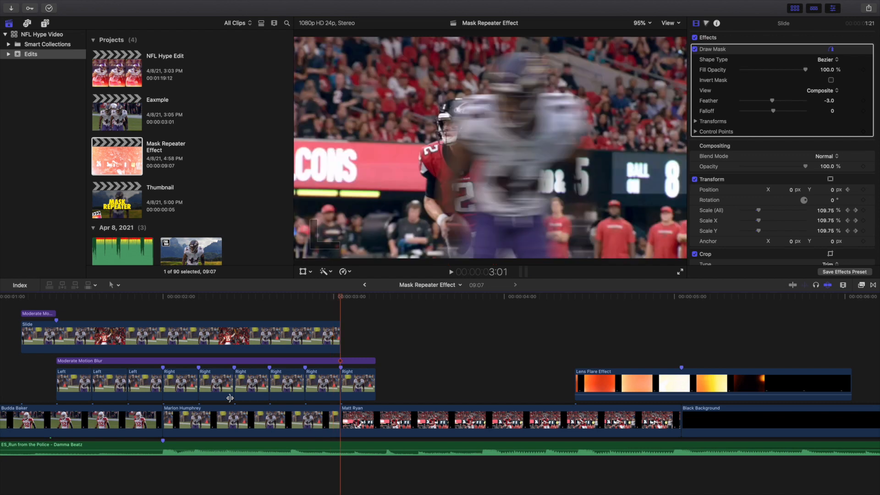
key(Right)
key(Right)
key(Right)
key(Right)
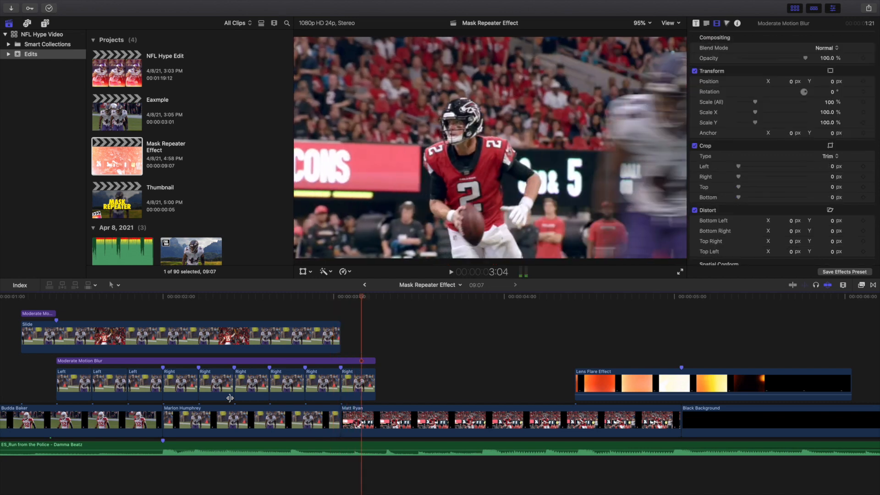
key(Right)
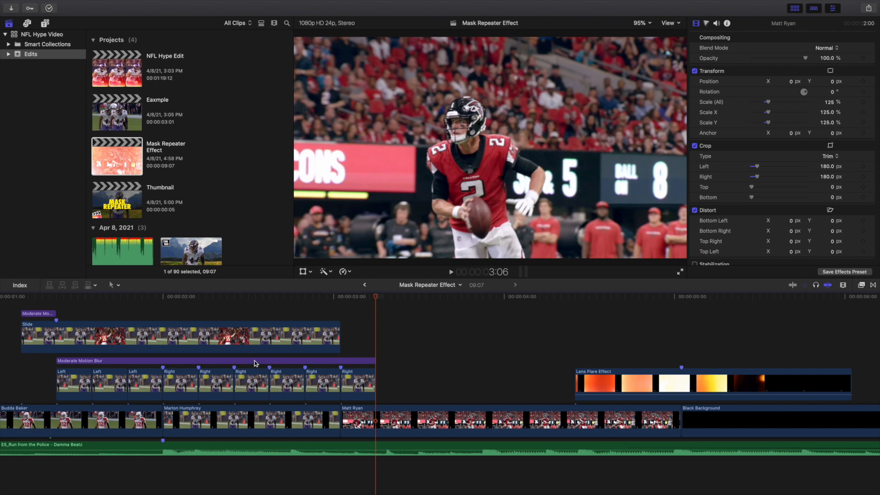
Select the Marlon Humphrey background clip at 2:05 to examine its Directional blur settings.
click(203, 313)
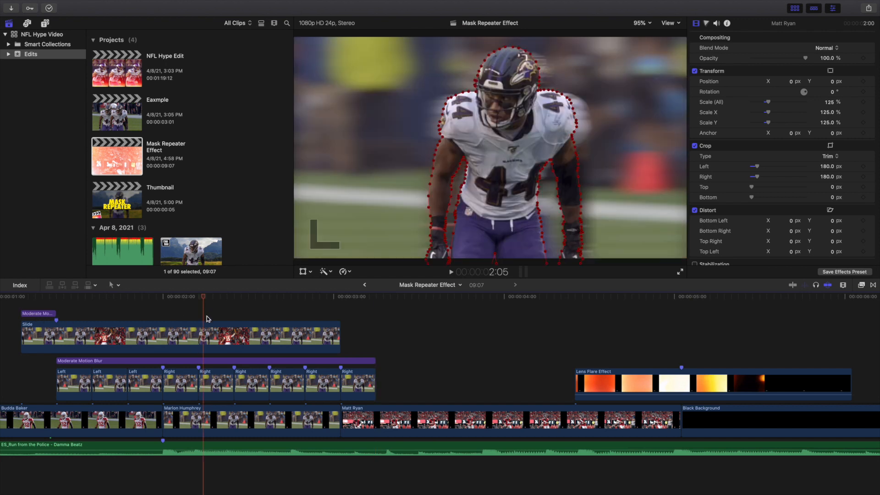
click(188, 430)
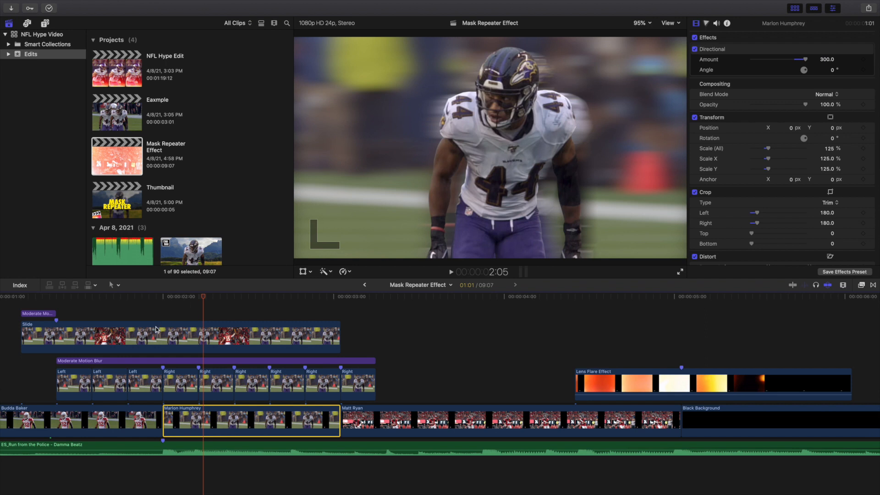
scroll(92, 332, up, 1)
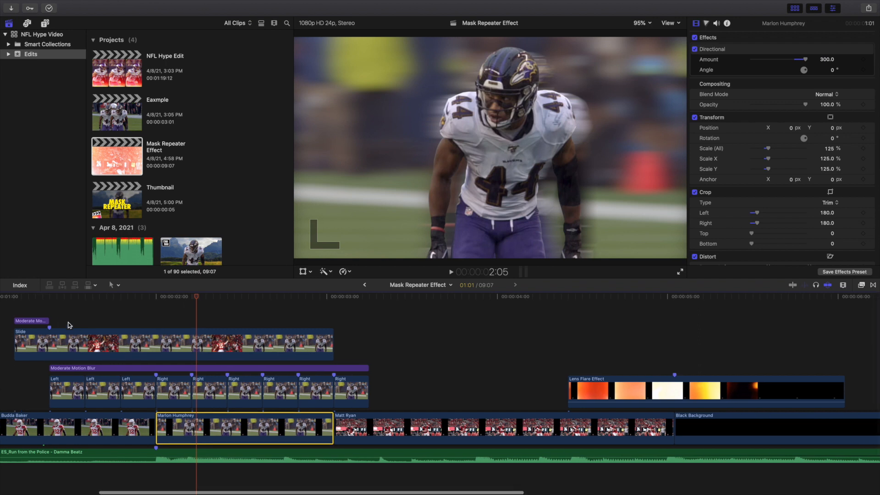
Select the Slide clip at its 1:09 marker and make its Transform settings active in place of the Draw Mask outline.
click(53, 310)
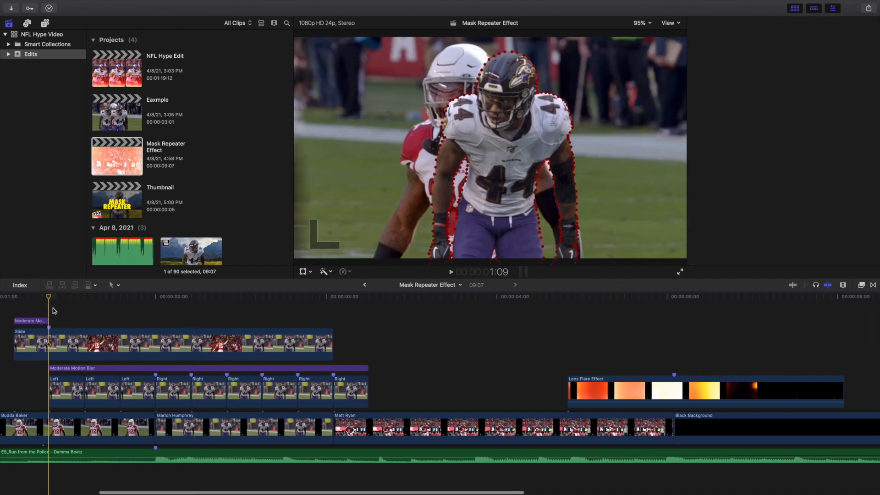
click(82, 347)
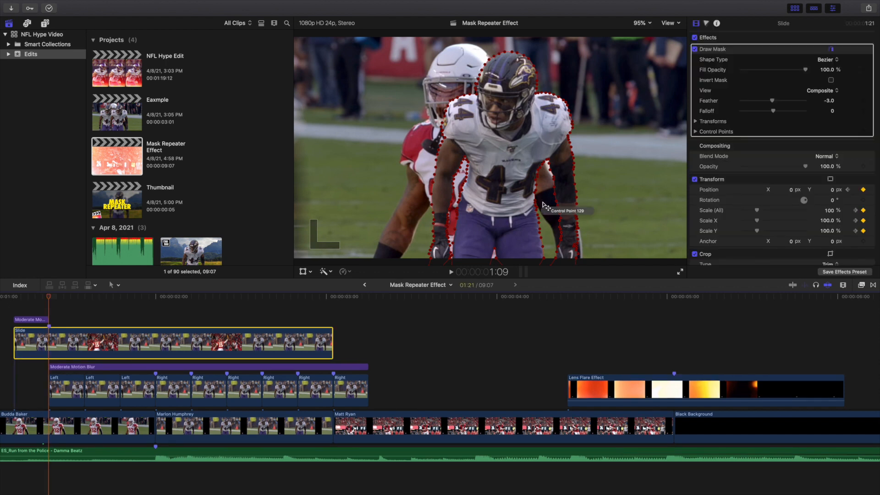
click(723, 180)
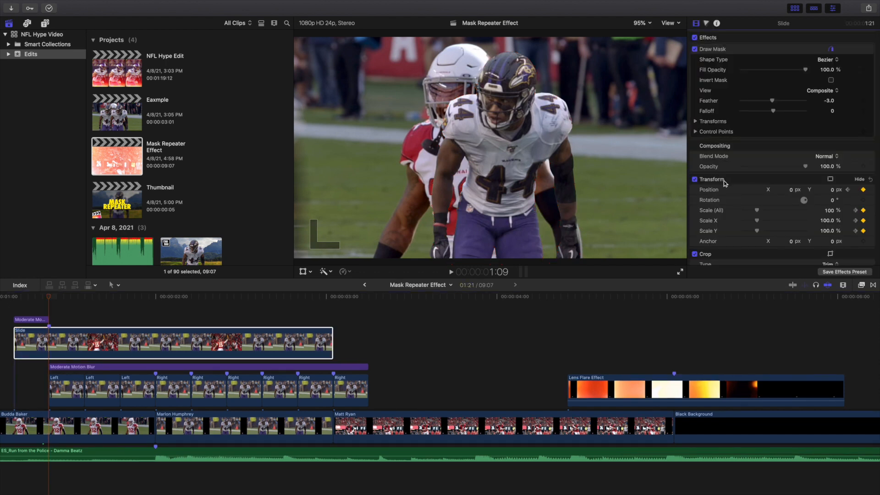
Step through the selected Slide clip from 1:09 to 3:00 to examine how its keyframed scale changes.
click(49, 309)
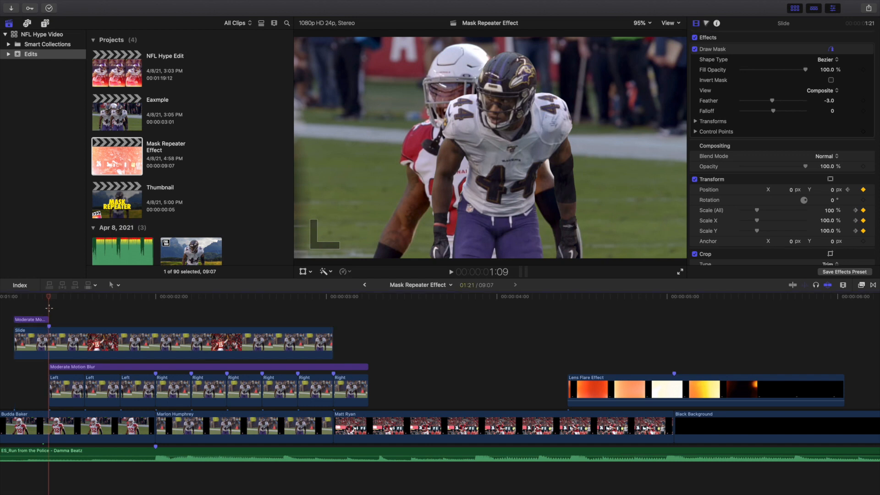
click(56, 339)
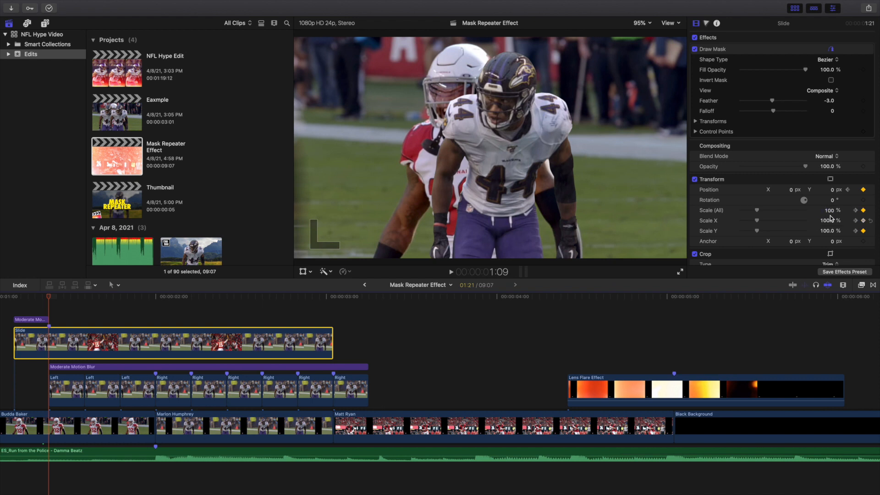
key(space)
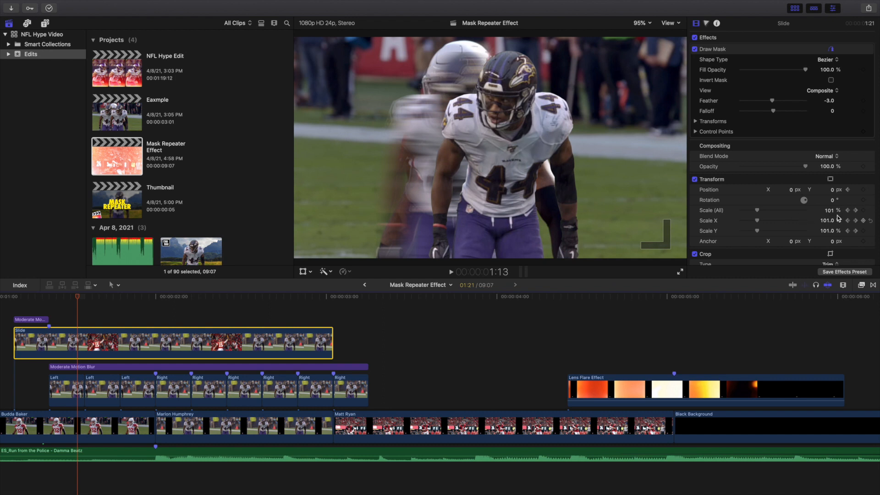
key(Right)
key(Right)
key(Right)
key(Right)
key(Right)
key(Right)
key(Right)
key(Right)
key(Right)
key(Right)
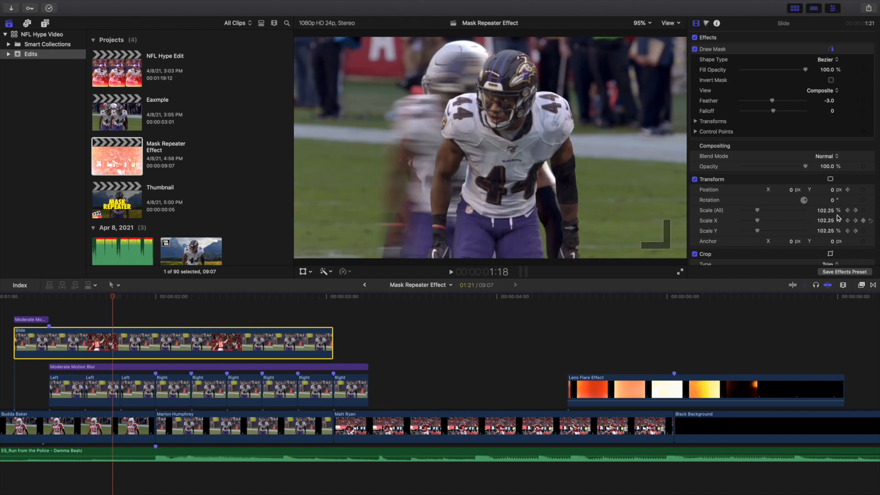
key(Right)
key(Right)
key(Right)
key(Right)
key(Right)
key(Right)
key(Right)
key(Right)
key(Right)
key(Right)
key(Right)
key(Right)
key(Right)
key(Right)
key(Right)
key(Right)
key(Right)
key(Right)
key(Right)
key(Right)
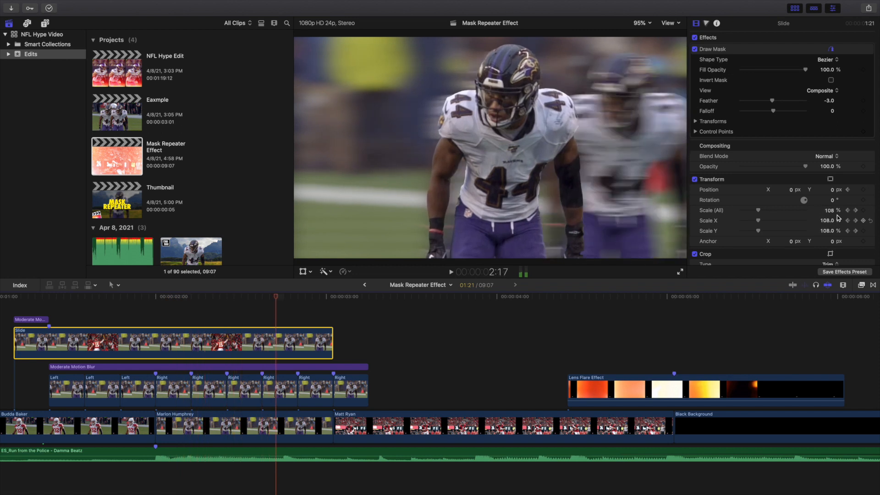
key(Right)
key(Right)
key(Left)
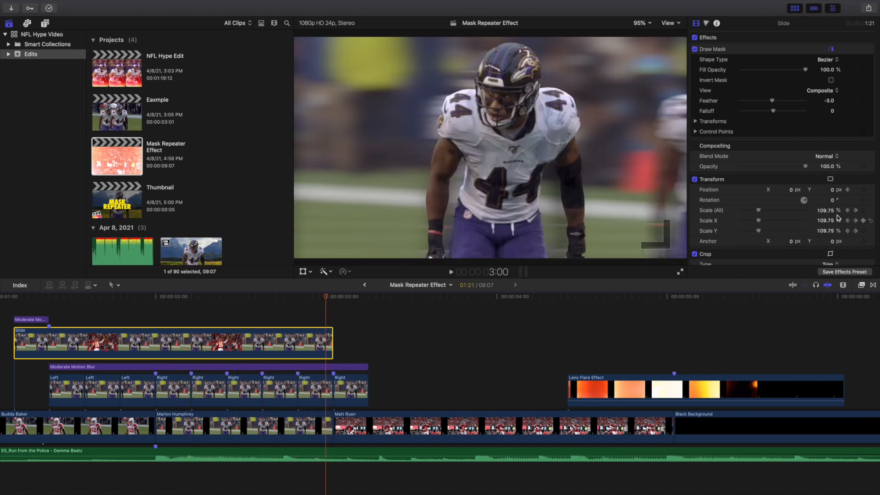
Review the copies sliding behind the held player again from 1:10, stepping to 1:13 and playing on to 2:16.
click(60, 305)
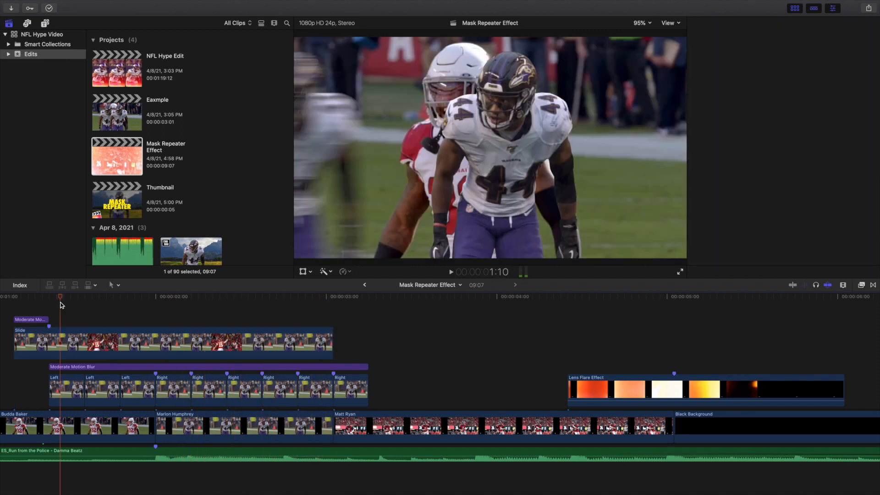
key(Right)
key(Right)
key(Right)
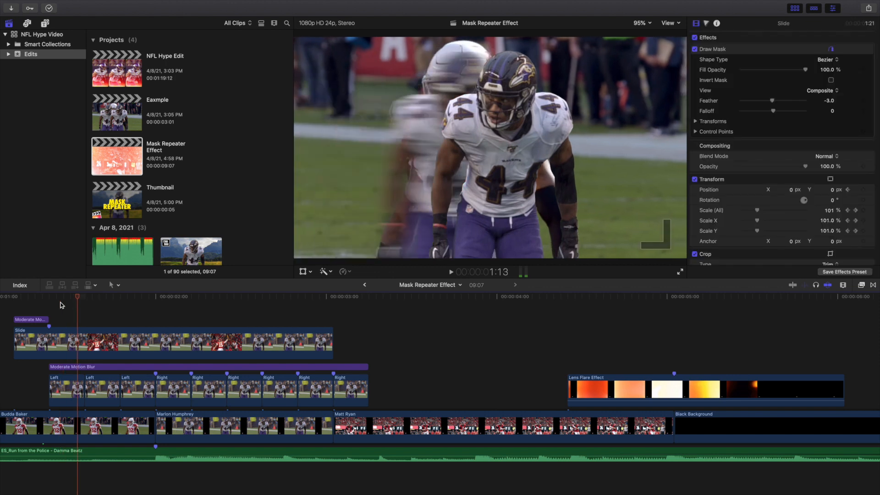
key(space)
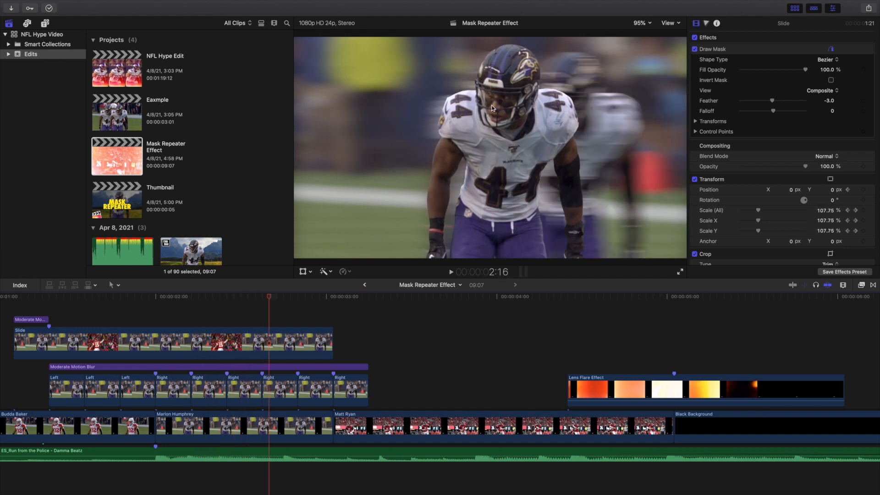
click(61, 316)
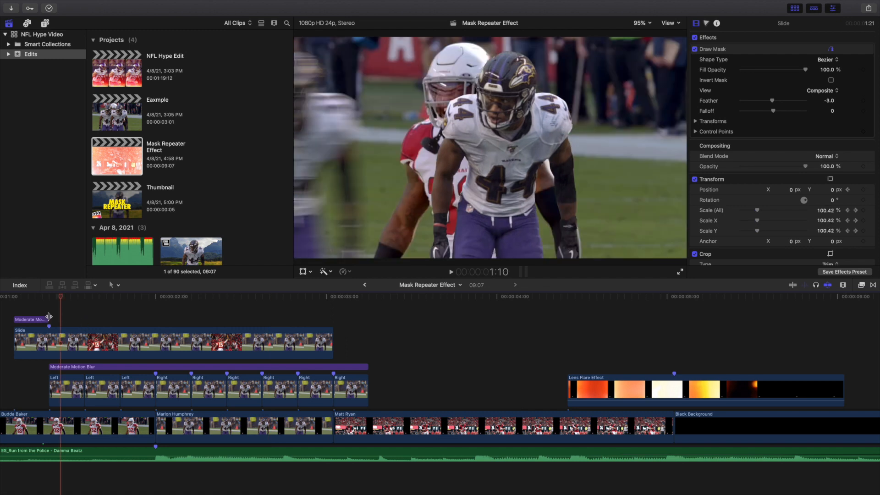
Play the sliding copies from the start of the Slide clip to 2:16 and replay the section from 1:10 to 1:17.
click(18, 313)
key(space)
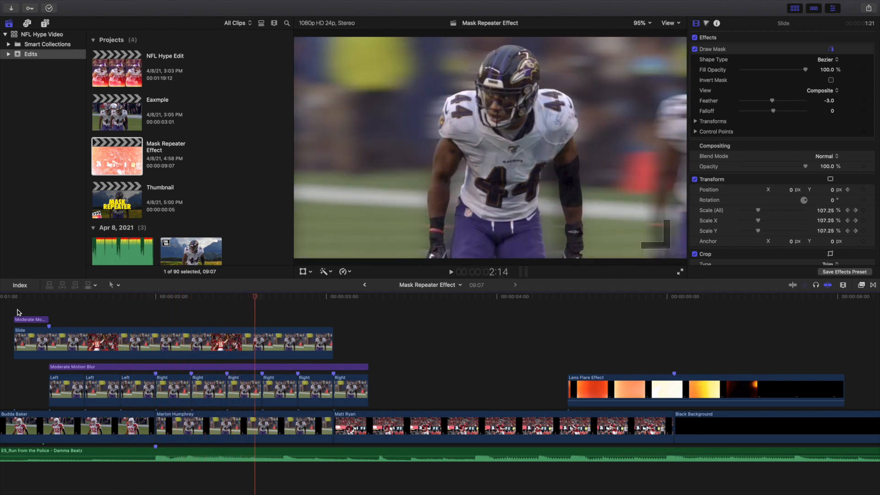
key(space)
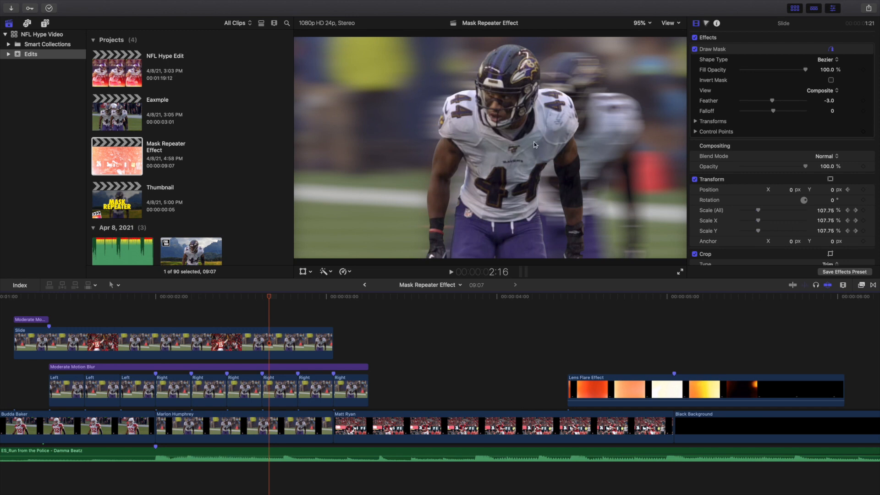
click(63, 319)
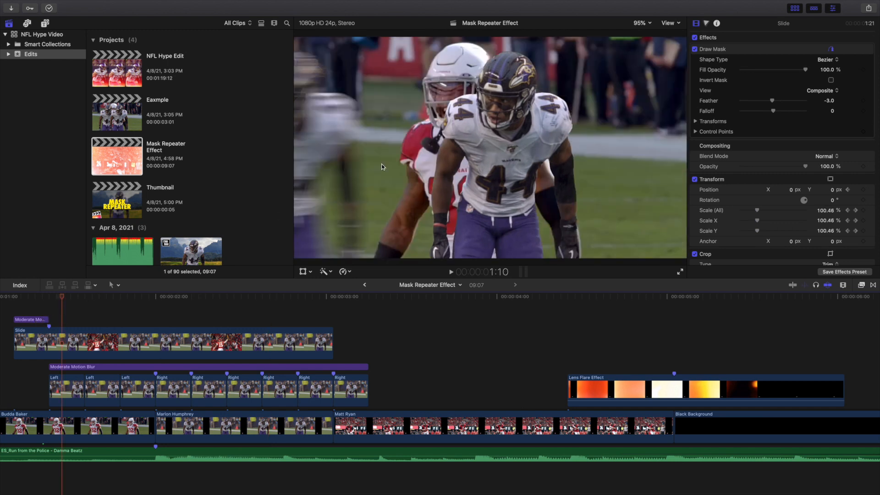
key(space)
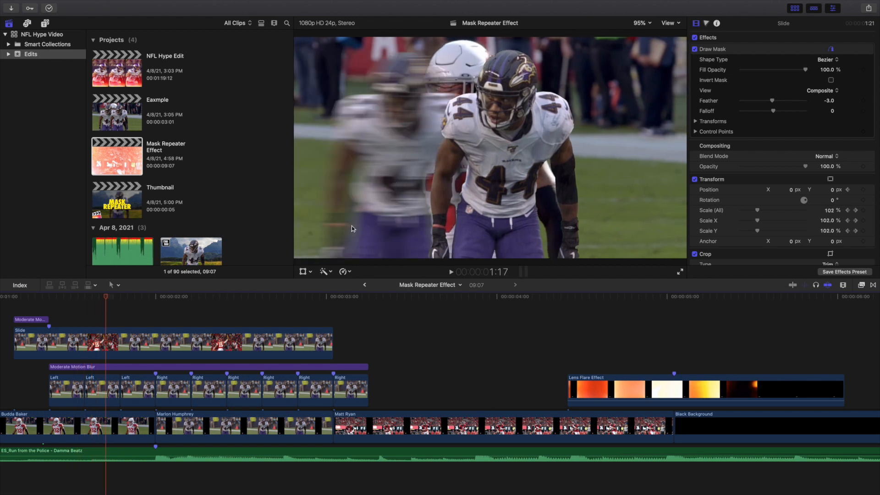
Reduce the viewer to 50% and replay the full slide sequence from the start of the Slide clip into the Matt Ryan clip.
click(642, 23)
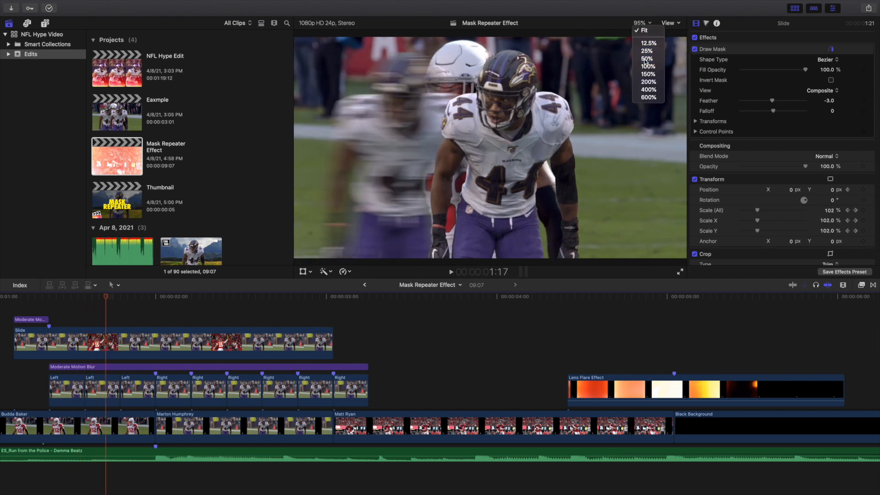
click(638, 59)
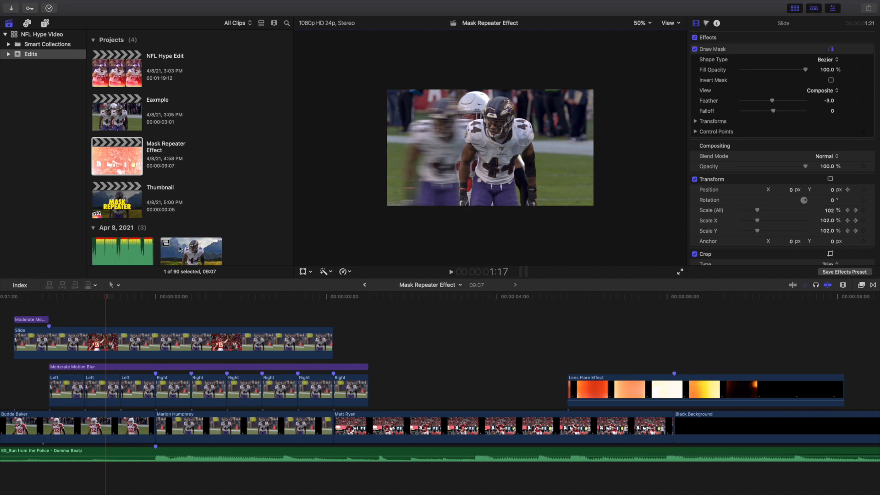
click(15, 319)
key(space)
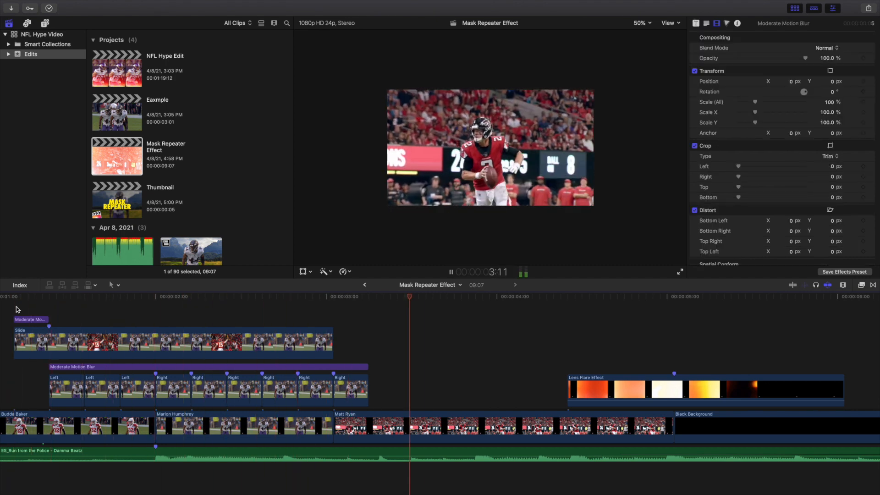
click(16, 309)
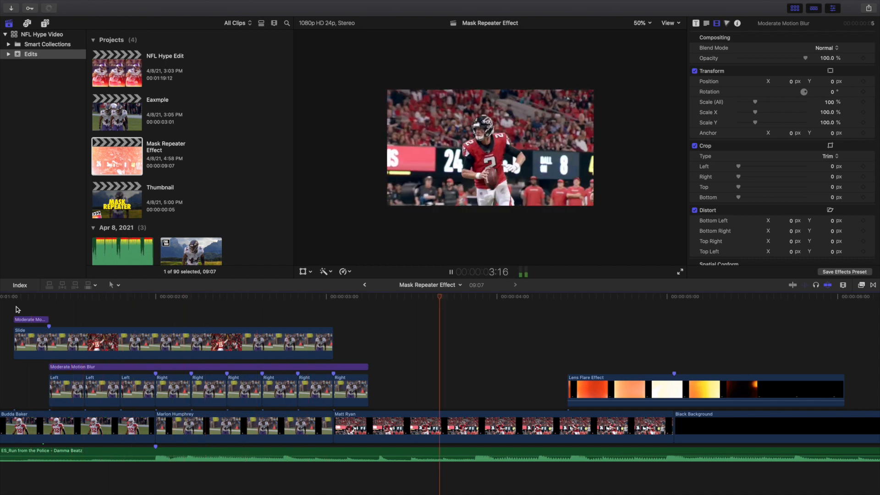
key(space)
click(16, 309)
key(space)
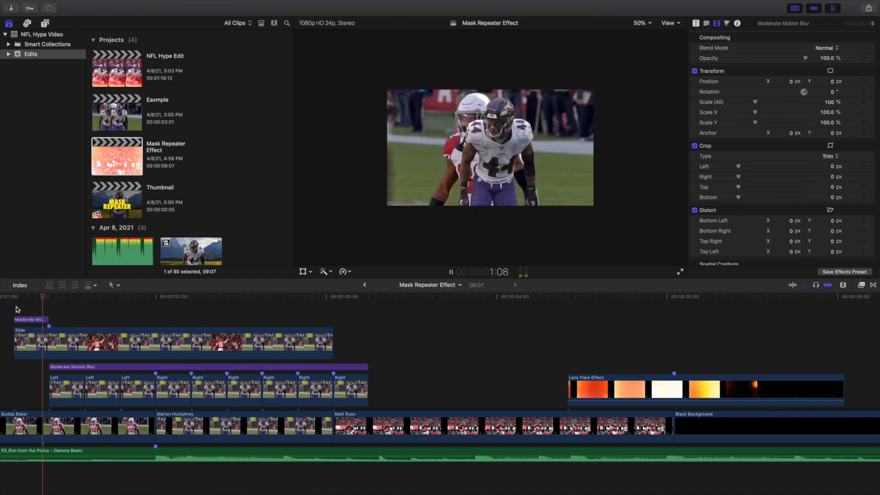
key(space)
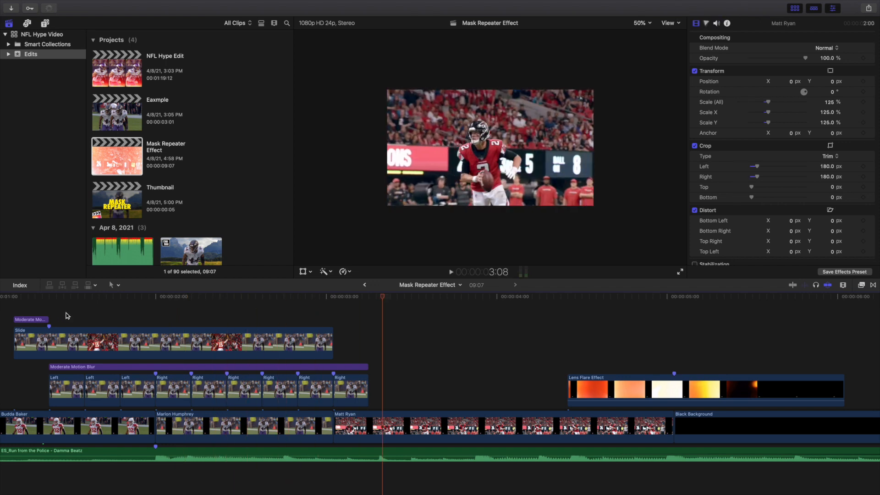
Set the viewer back to Fit and play the whole edit from its beginning past the lens flare to 6:22.
key(super+minus)
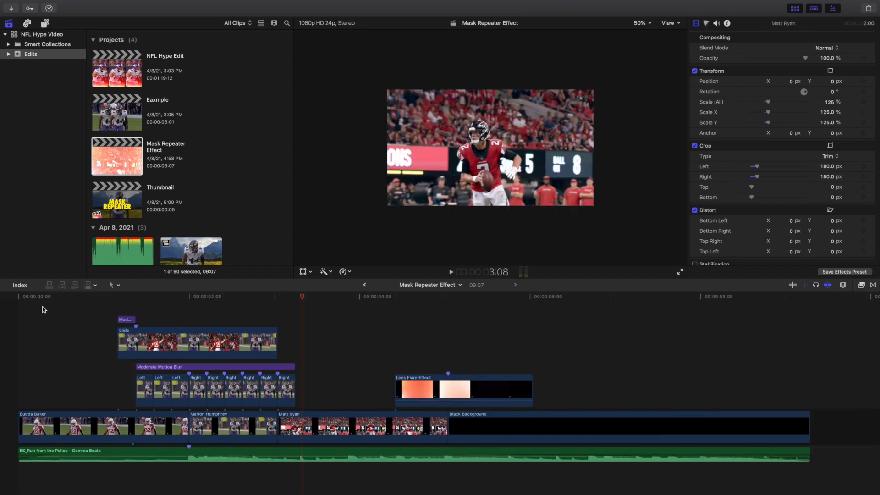
key(Home)
click(640, 23)
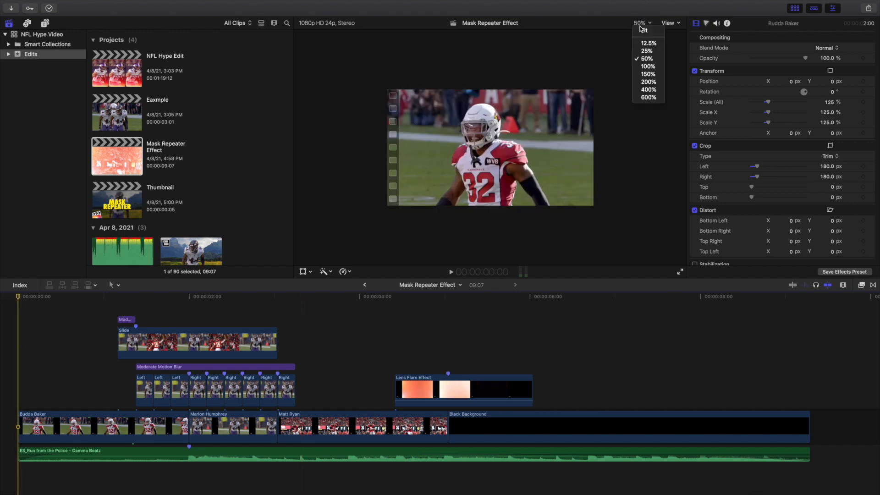
click(643, 30)
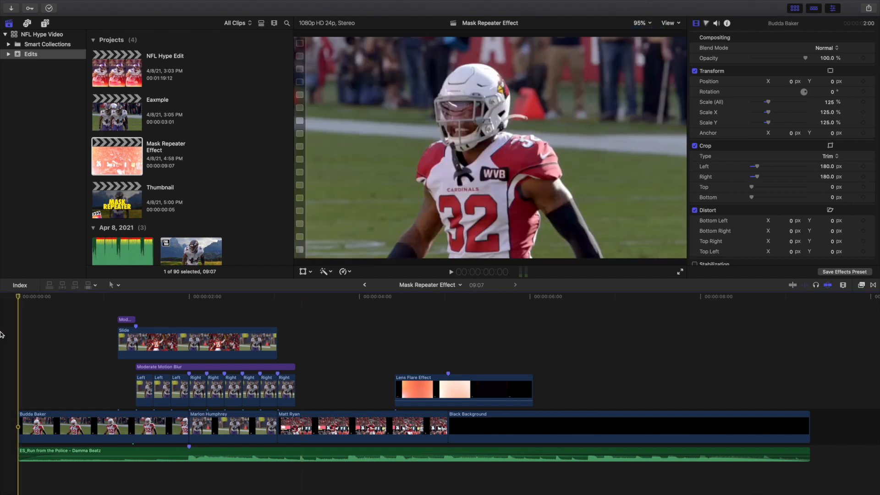
key(space)
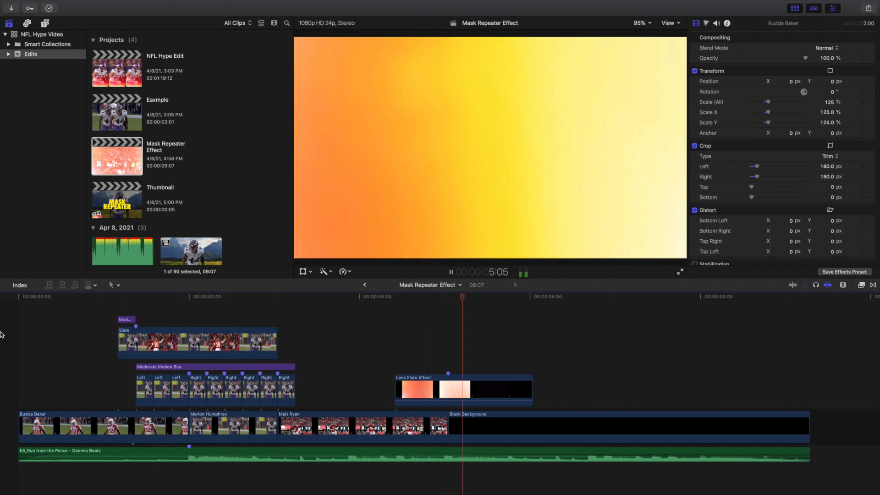
key(space)
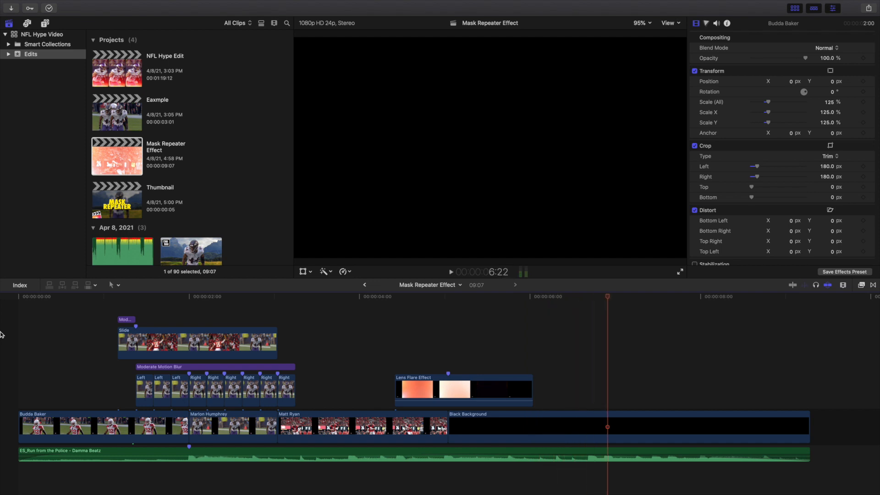
Return to the beginning of the edit and move the playhead to the Slide clip's marker at 1:09.
key(Home)
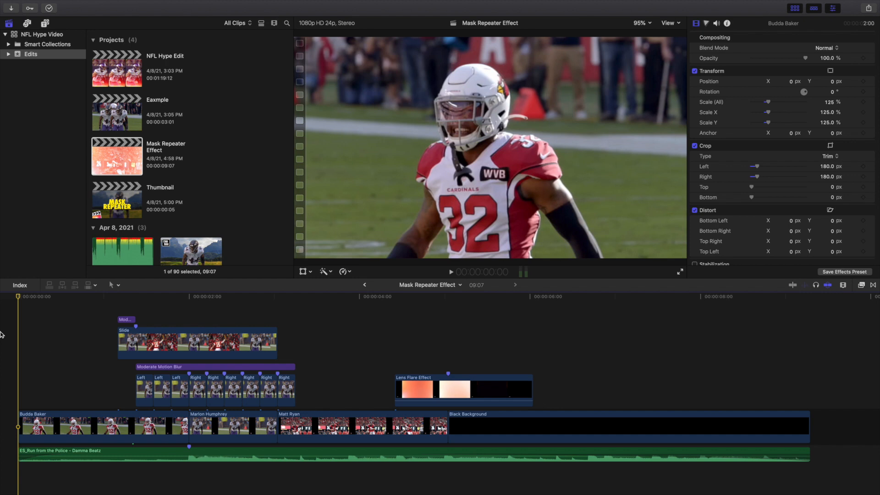
click(140, 312)
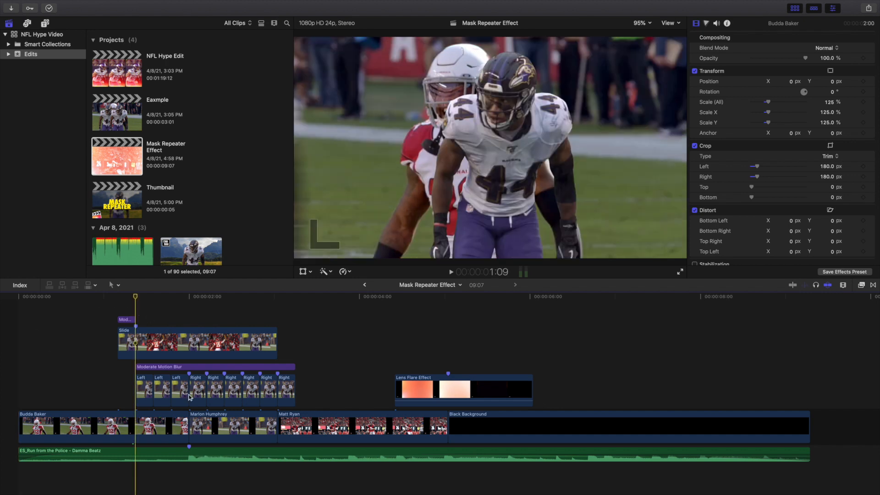